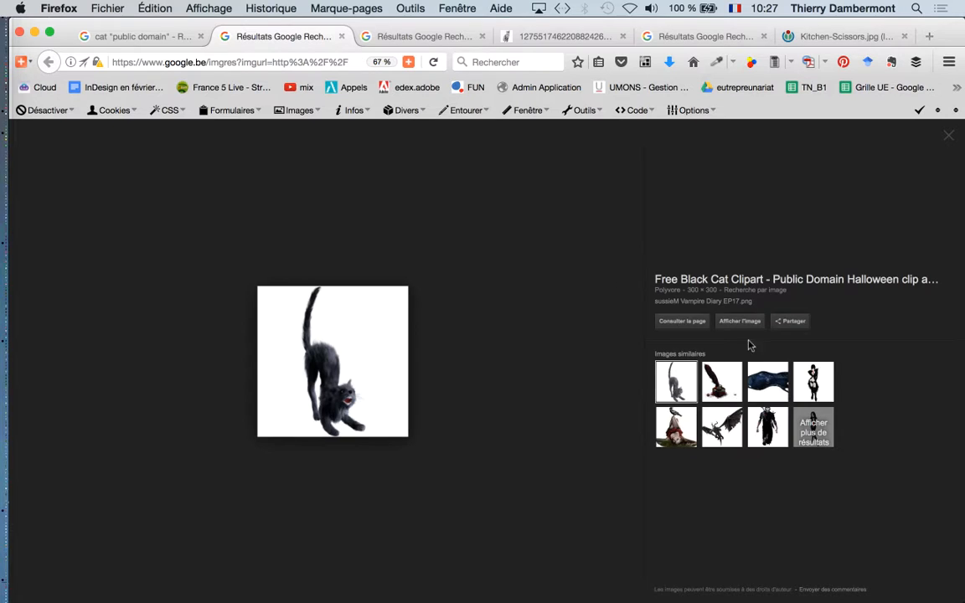
Open the full-size black cat image from the search result and enlarge it to 170%.
left_click(744, 322)
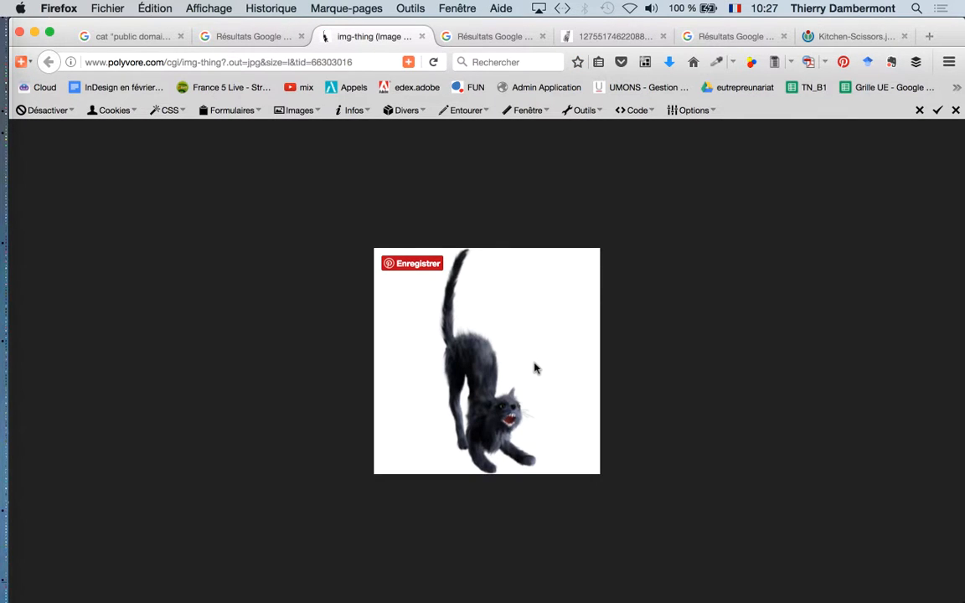
key("super+plus")
key("super+plus")
key("super+plus")
key("super+plus")
key("super+plus")
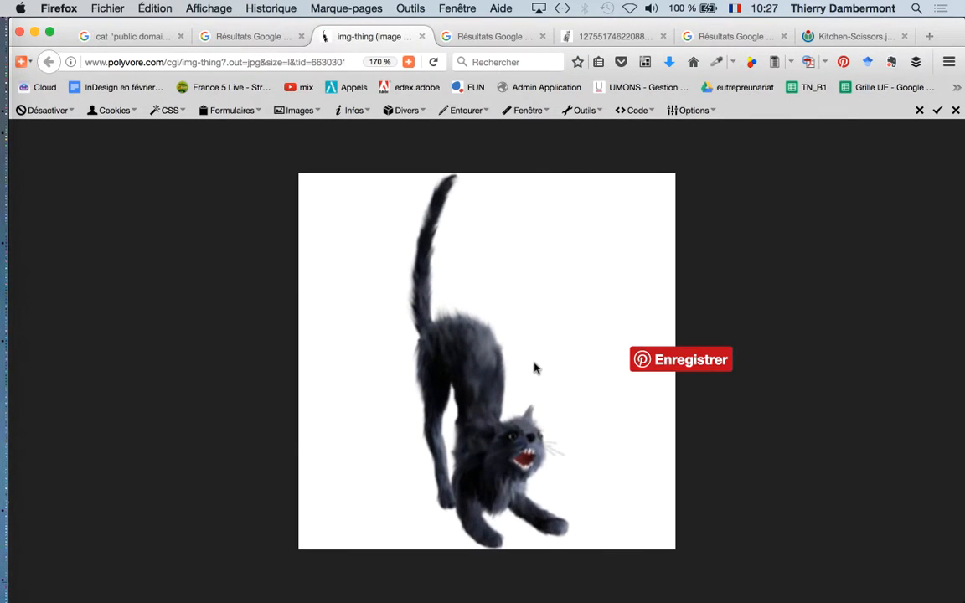
Return to the full-size black cat image by way of the search results and select its web address.
key("super+1")
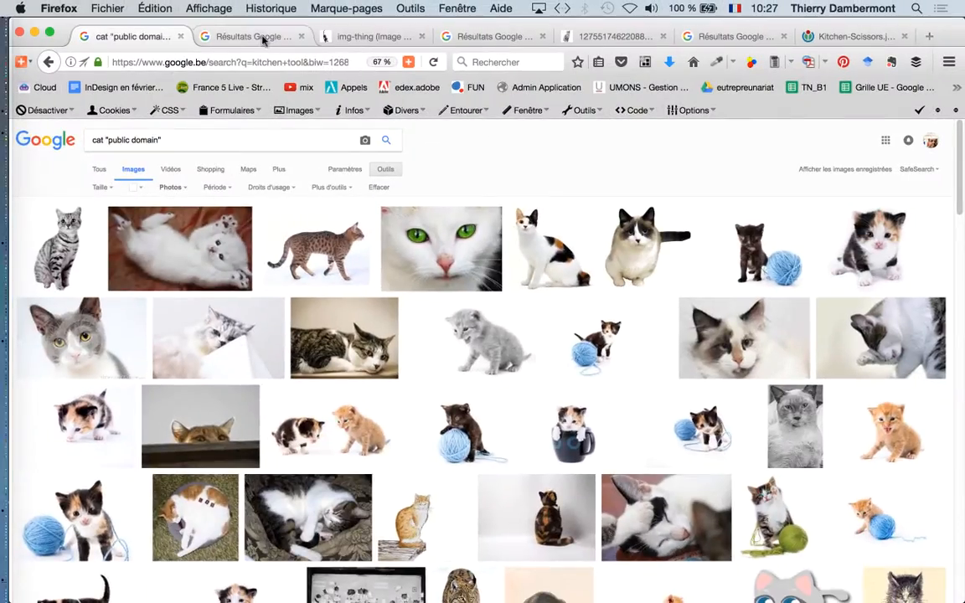
left_click(259, 36)
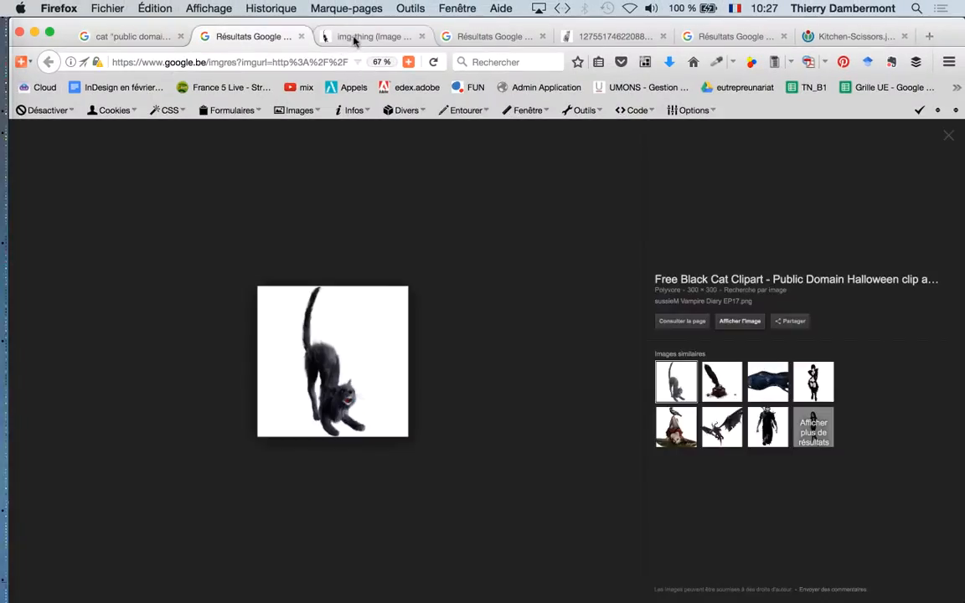
left_click(334, 37)
left_click(251, 65)
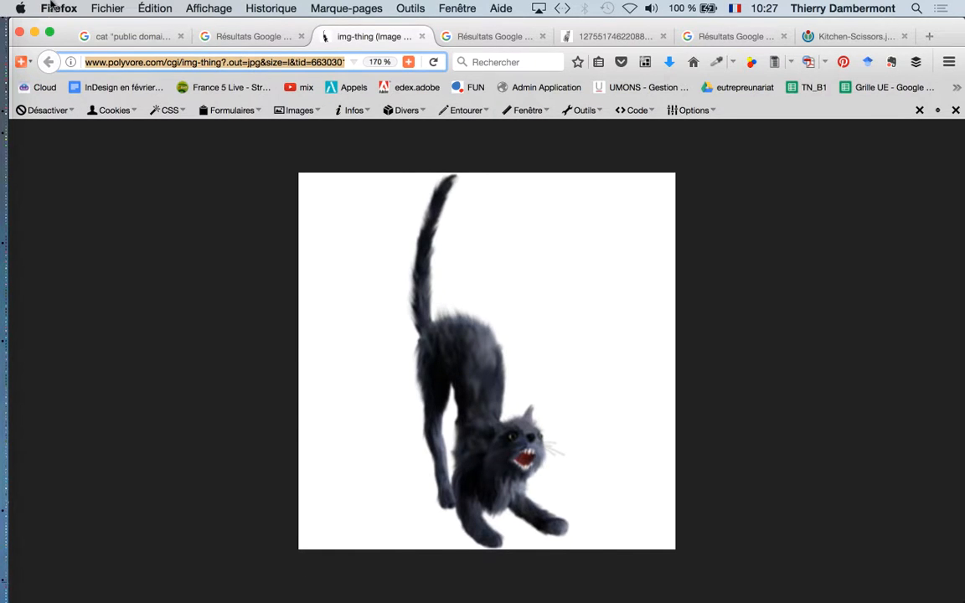
Load bitly.com in a new browser window.
left_click(99, 7)
left_click(130, 44)
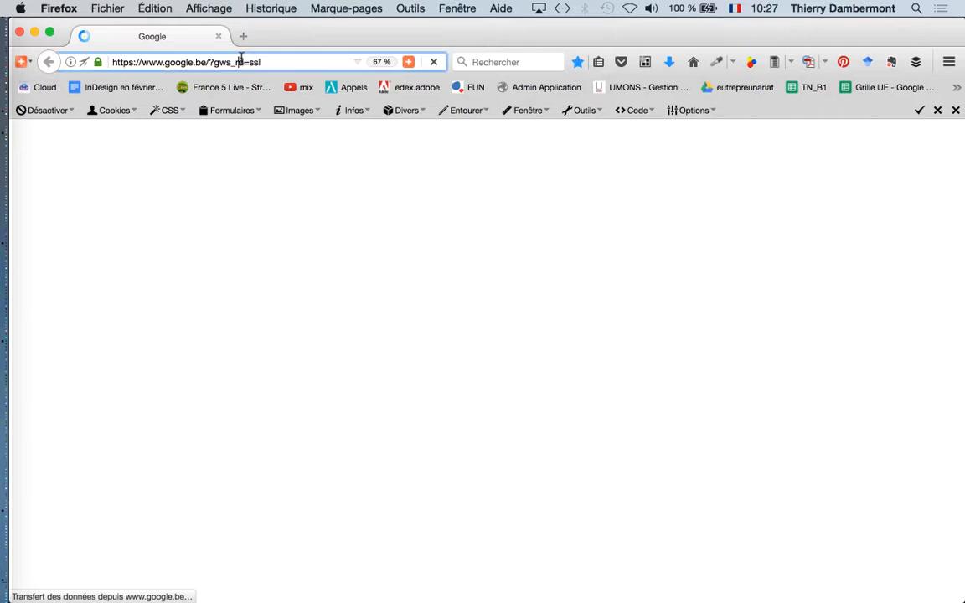
left_click(238, 62)
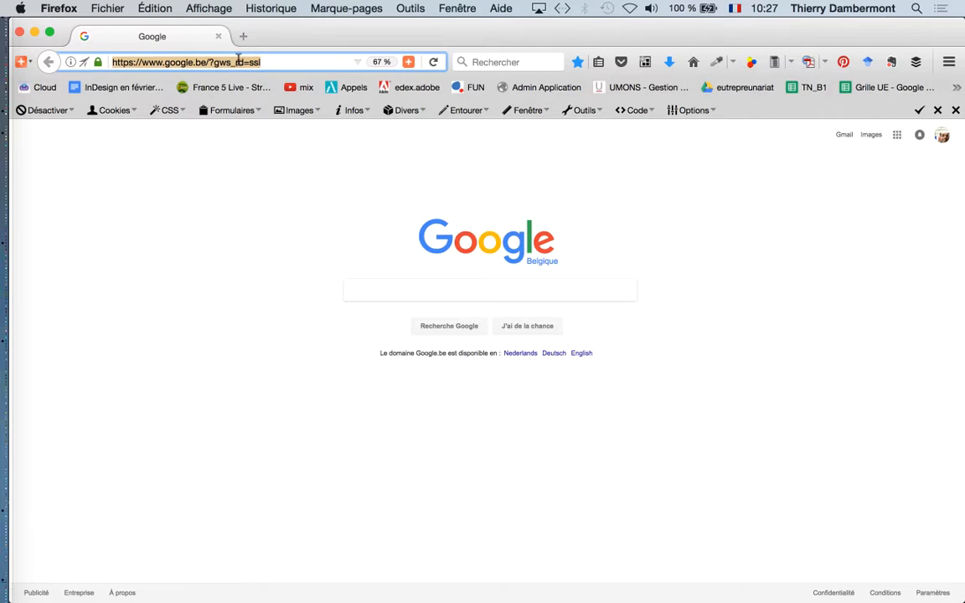
type("bitly.com/")
key("Return")
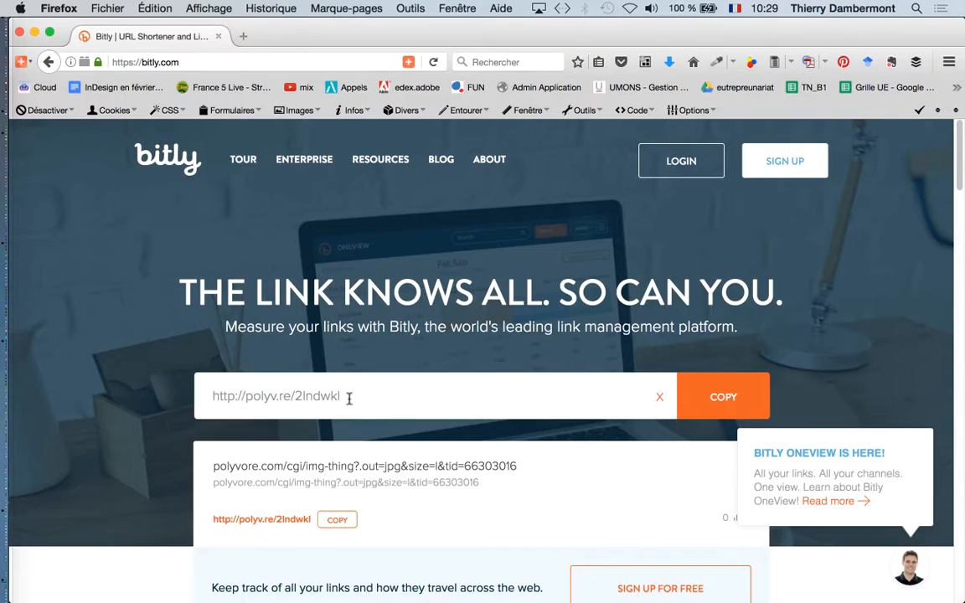
left_click(349, 398)
key("super+c")
left_click(230, 396)
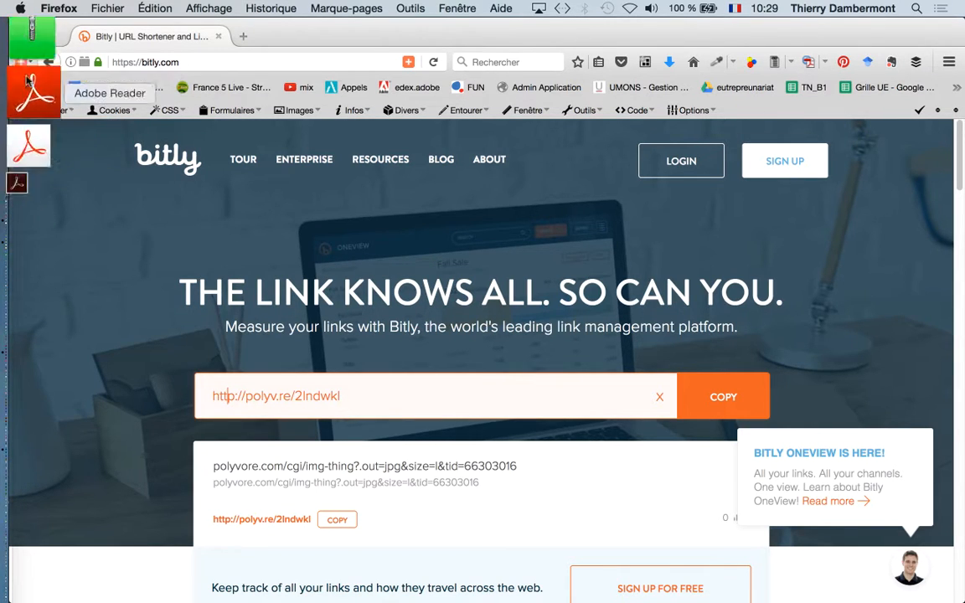
left_click(28, 77)
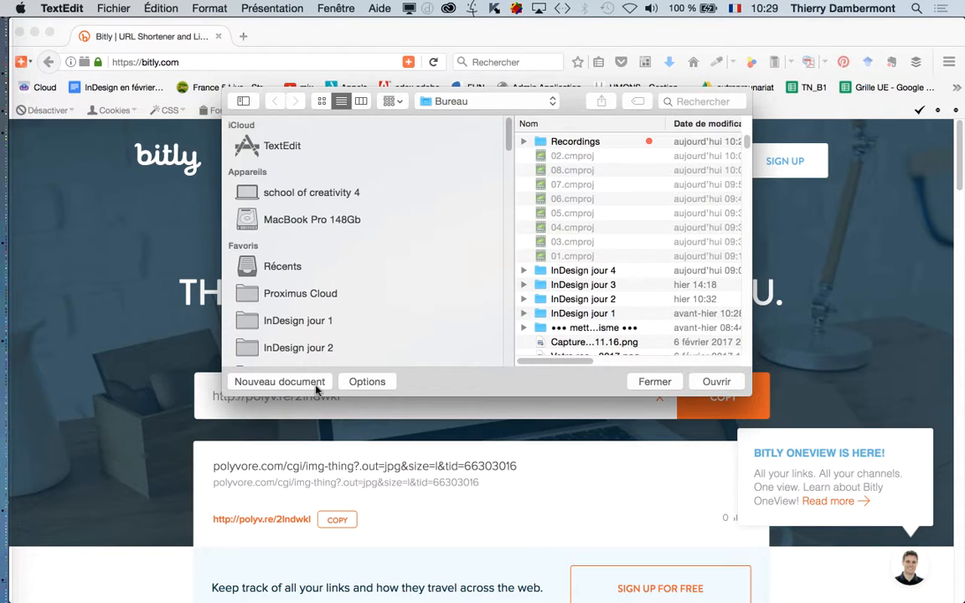
left_click(280, 381)
key("super+v")
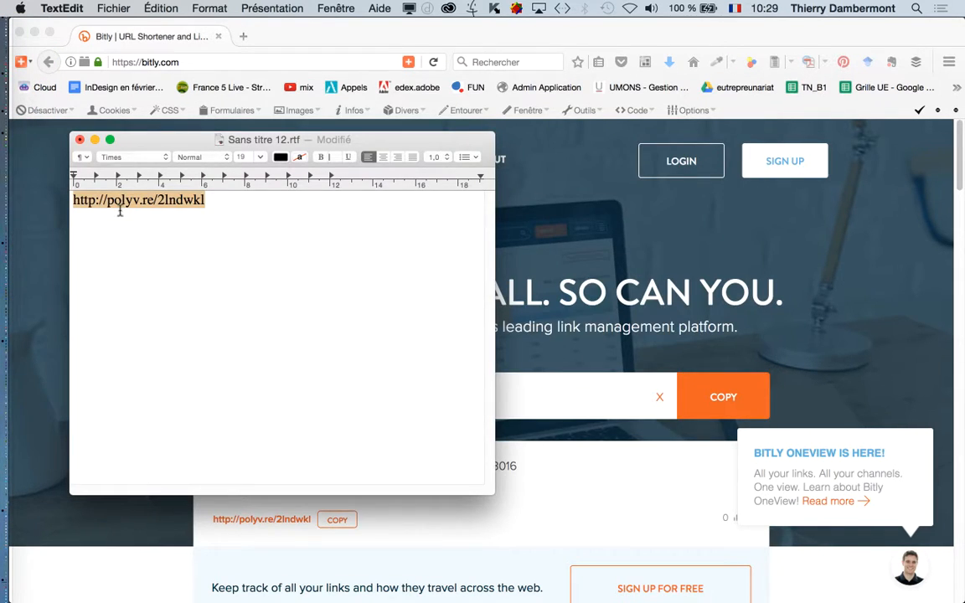
Enlarge the pasted link's text to 31 points.
key("super+plus")
key("super+plus")
key("super+plus")
key("super+plus")
key("super+plus")
key("super+plus")
key("super+plus")
key("super+plus")
key("super+plus")
key("super+plus")
key("super+plus")
key("super+plus")
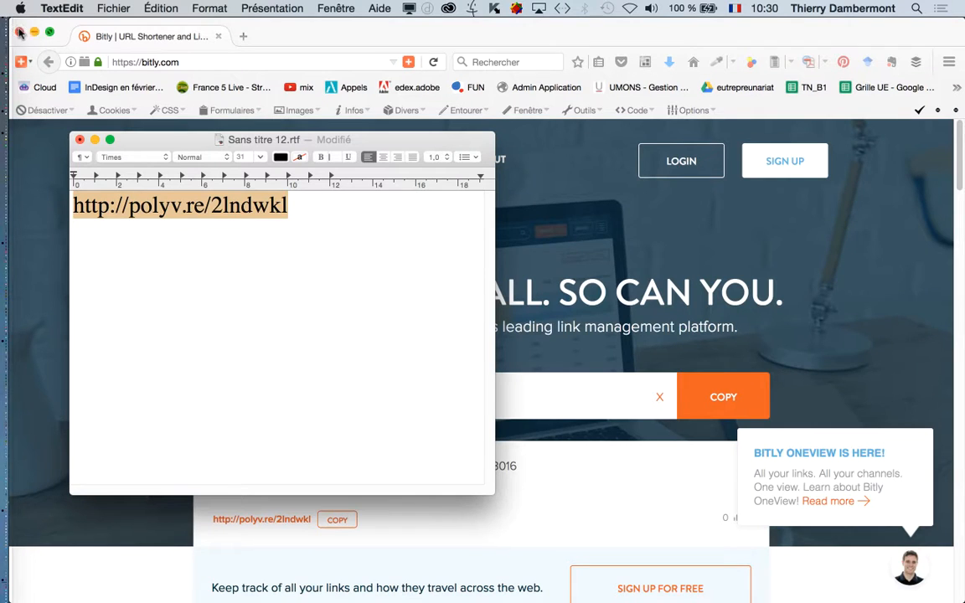
Put away the Bitly and text windows, and choose the Links folder under InDesign jour 4, Dossier images-ancrees-19, for saving the cat image.
left_click(20, 32)
left_click(96, 140)
right_click(397, 277)
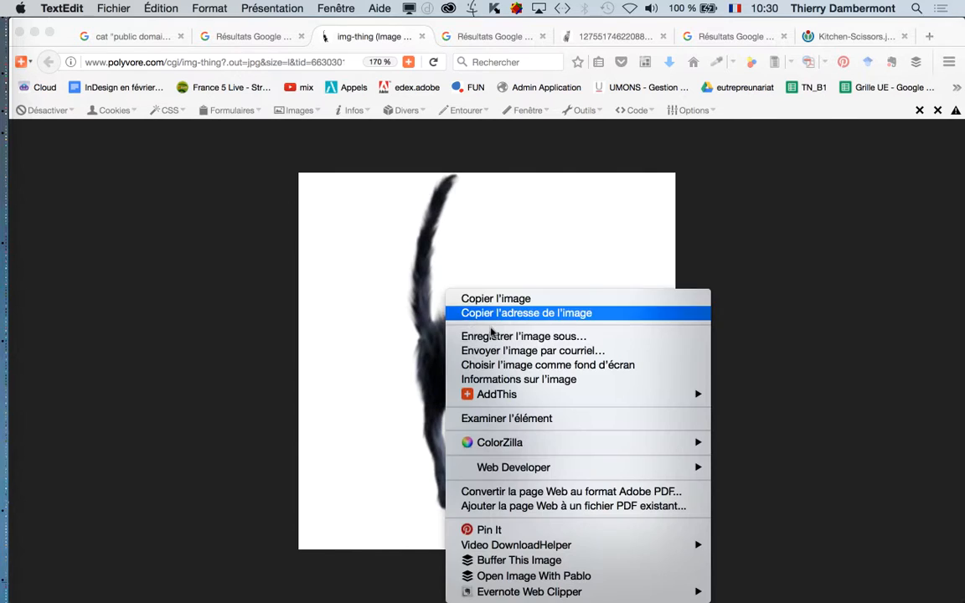
left_click(494, 338)
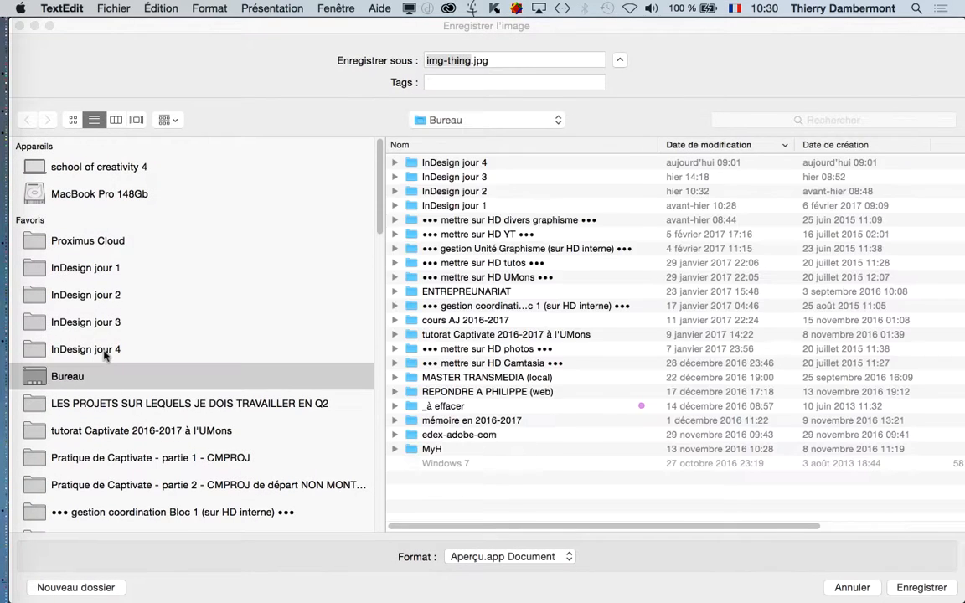
left_click(216, 349)
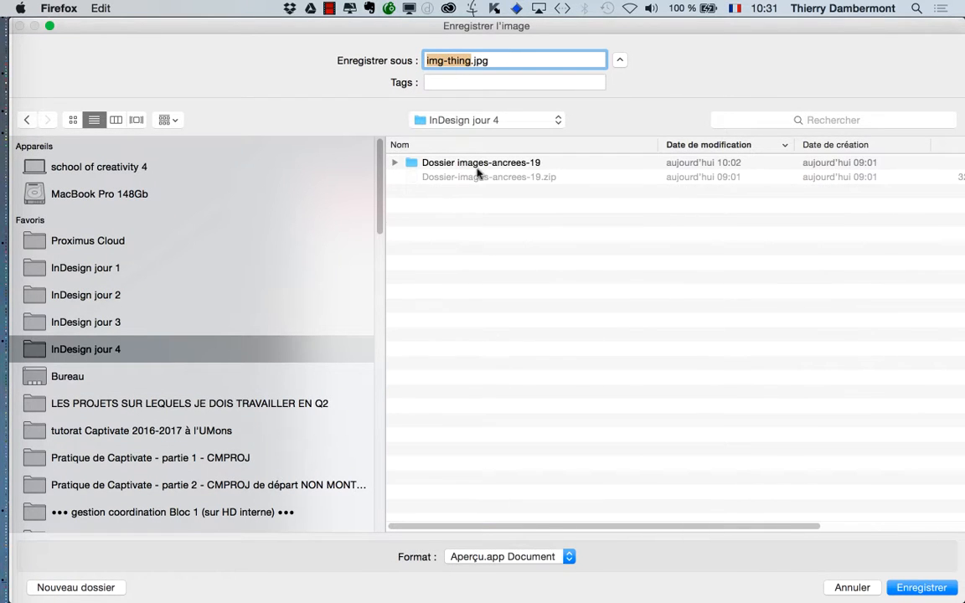
double_click(483, 162)
double_click(435, 205)
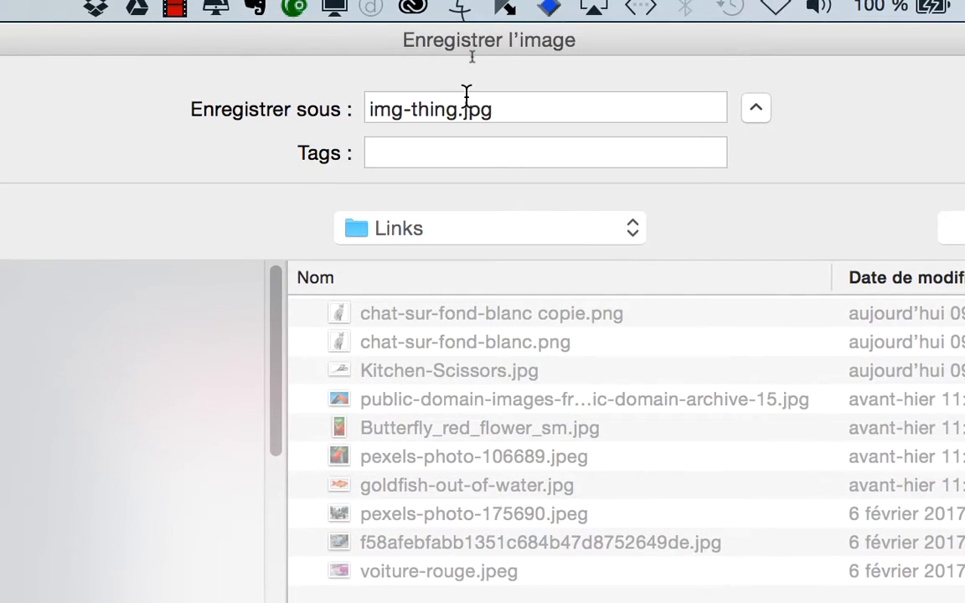
Name the image file black-cat.jpg and save it in the Links folder.
left_click(467, 95)
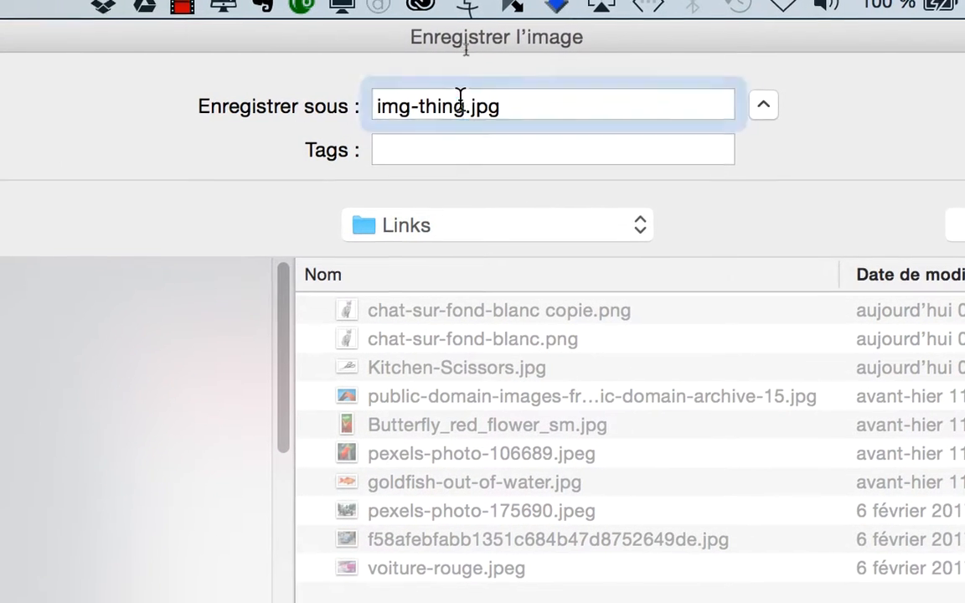
type("bla")
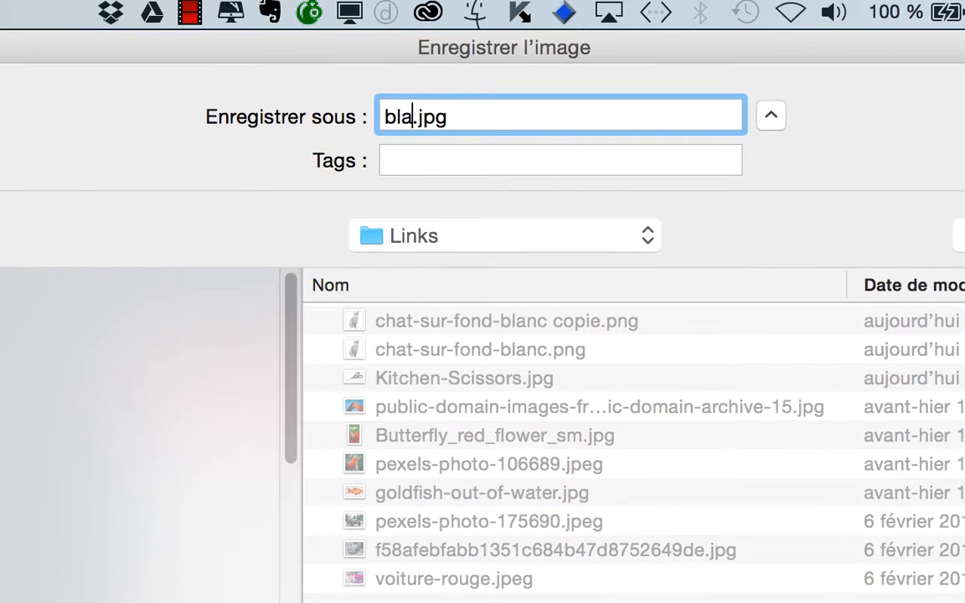
type("ck cat")
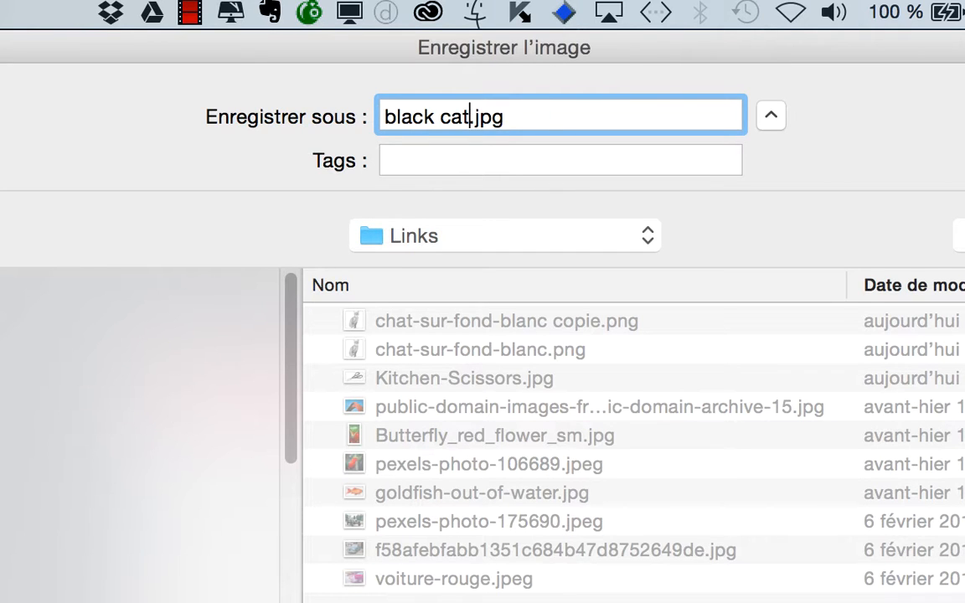
type(" -")
key("BackSpace")
key("BackSpace")
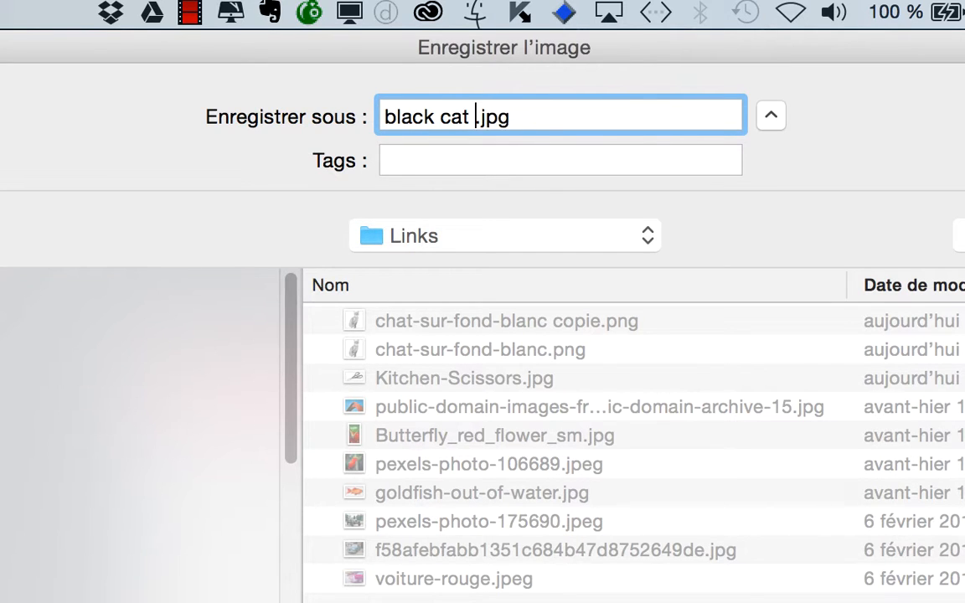
double_click(438, 117)
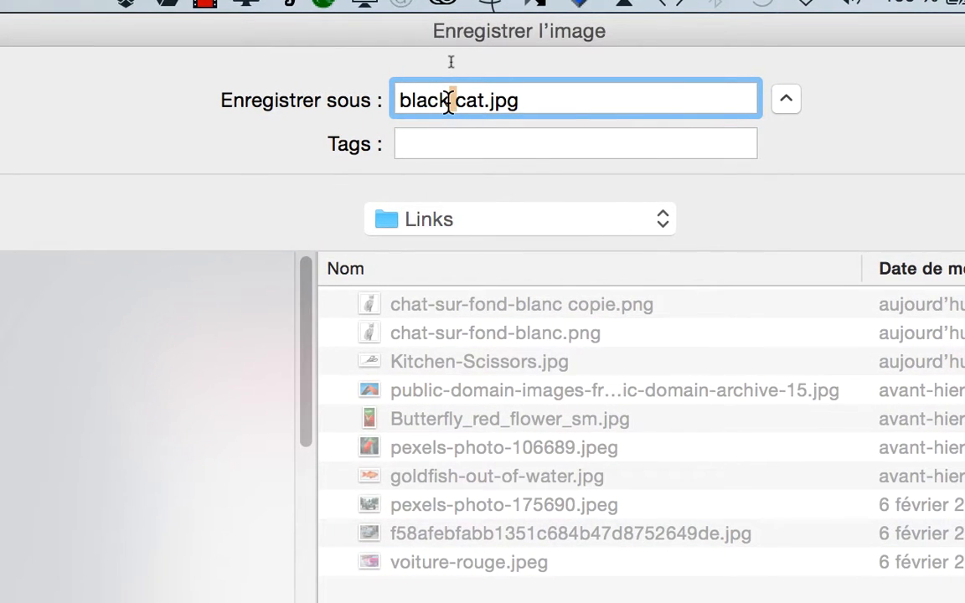
type("-")
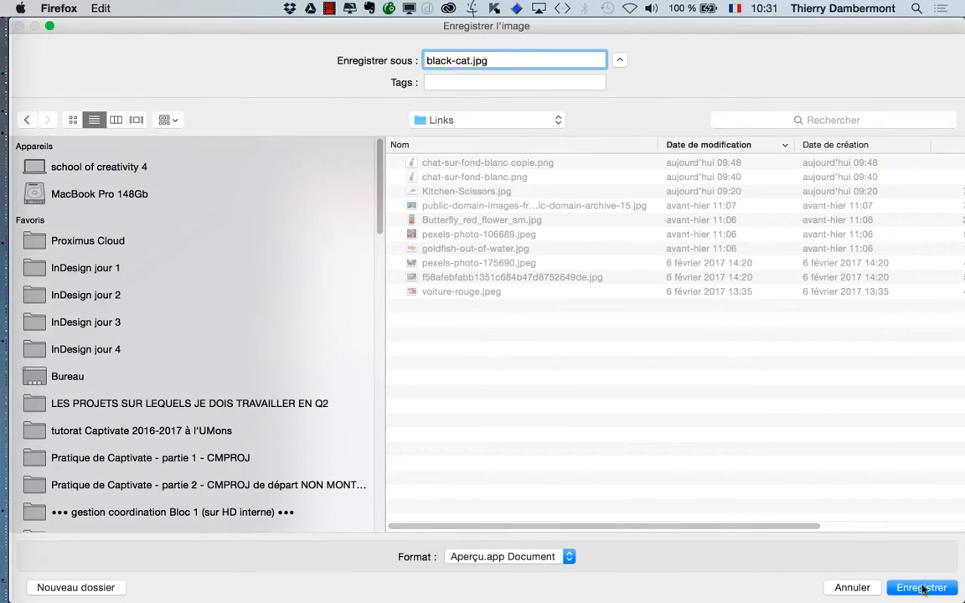
left_click(922, 587)
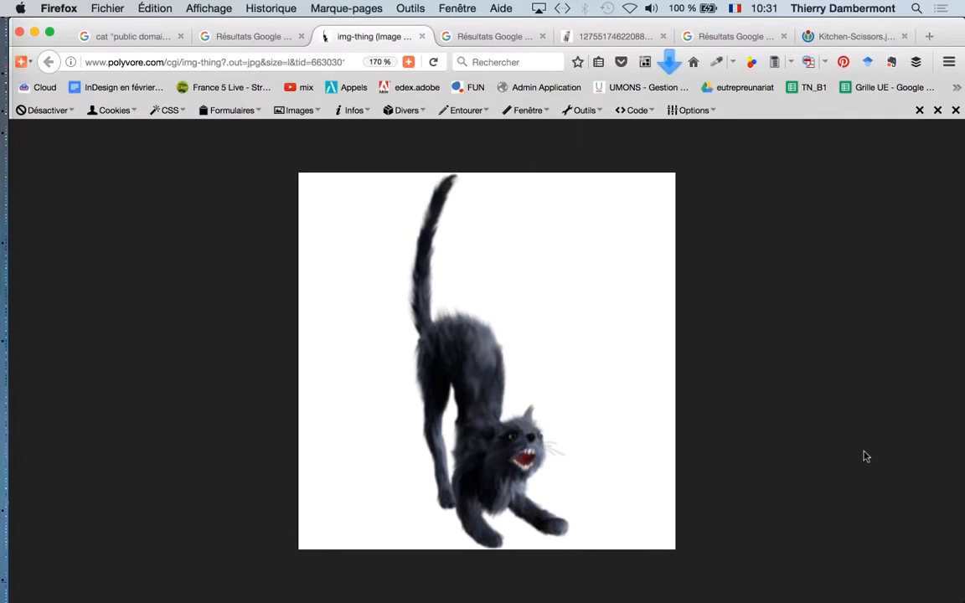
Minimize the browser, switch to Photoshop and open black-cat.jpg from the Links folder.
left_click(34, 33)
key("super+Tab")
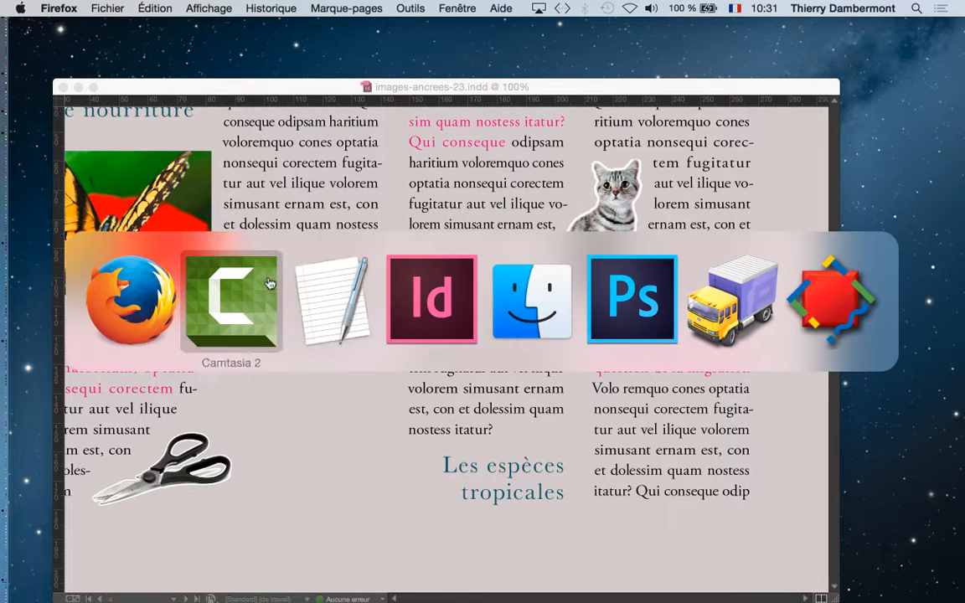
left_click(610, 313)
left_click(611, 312)
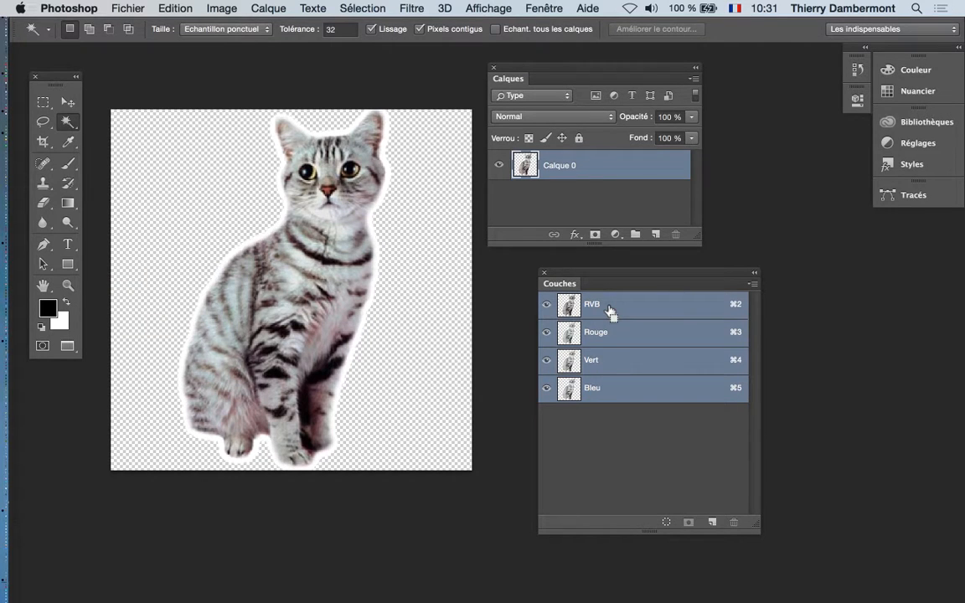
left_click(128, 8)
left_click(190, 70)
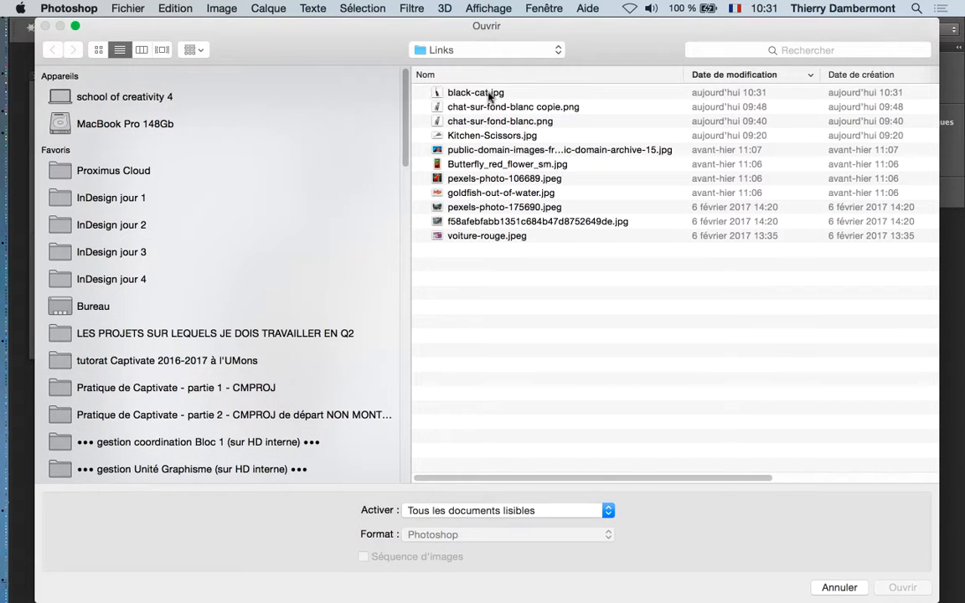
left_click(489, 94)
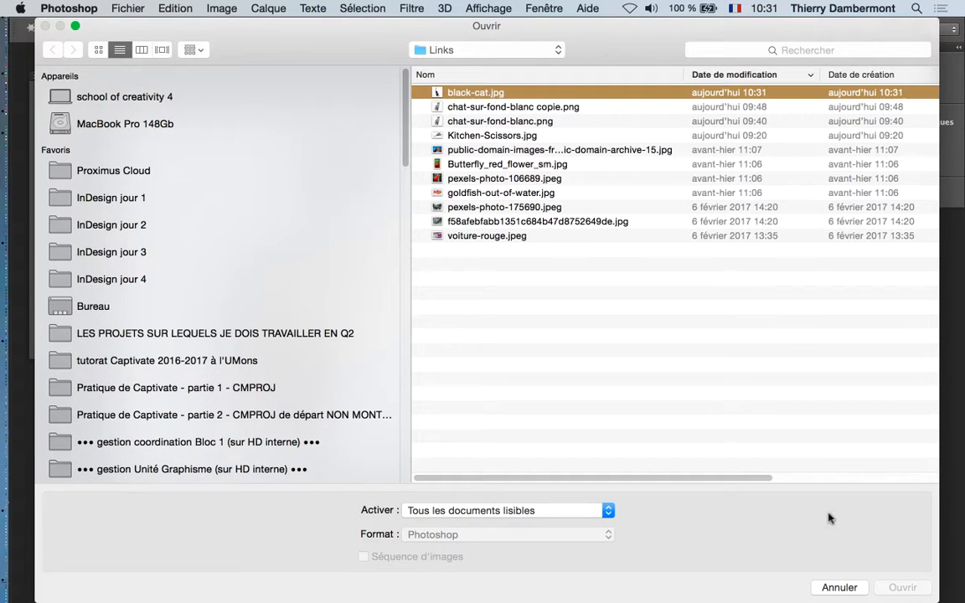
left_click(909, 589)
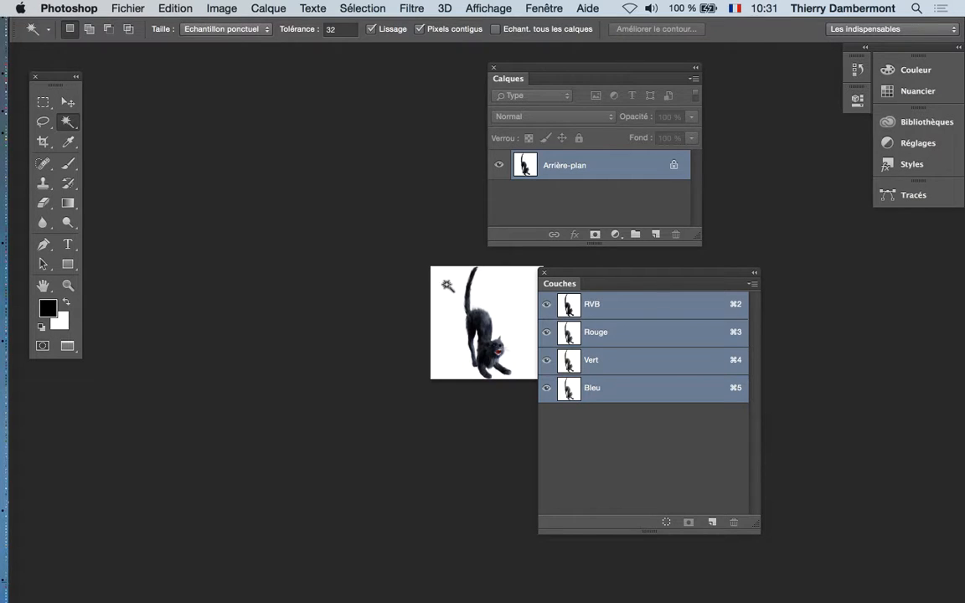
Convert the locked Arrière-plan of the cat image into a regular layer named Calque 0, with Normal mode and 100% opacity.
left_click(470, 321, "super")
left_click_drag(452, 301, 224, 246)
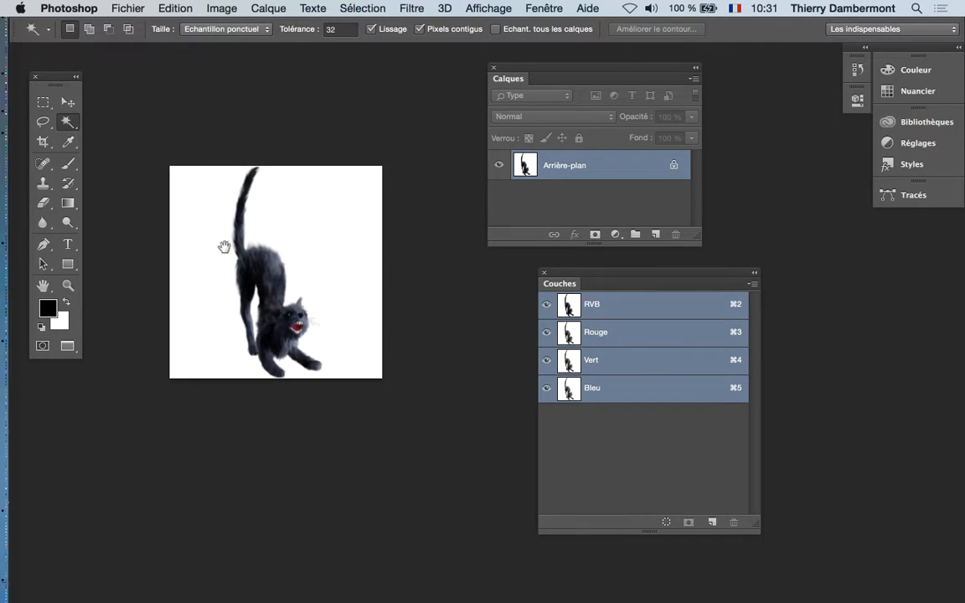
left_click(289, 269, "super")
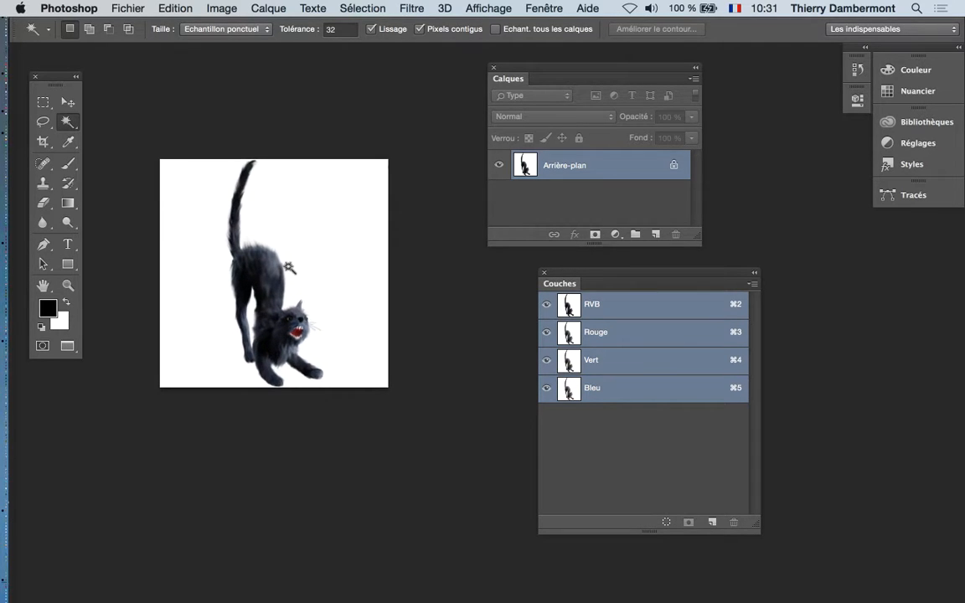
left_click(65, 108)
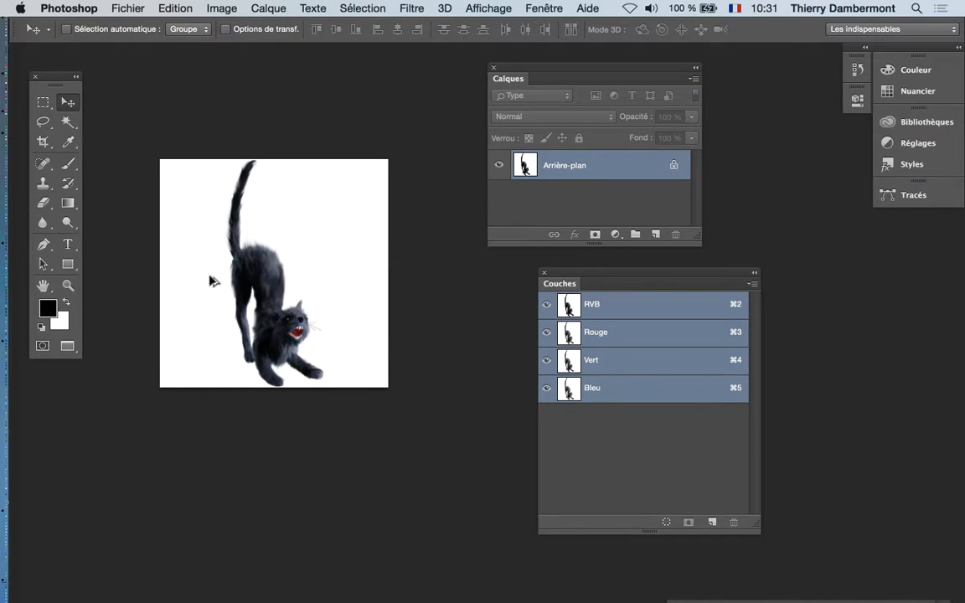
scroll(211, 277, "up", 3)
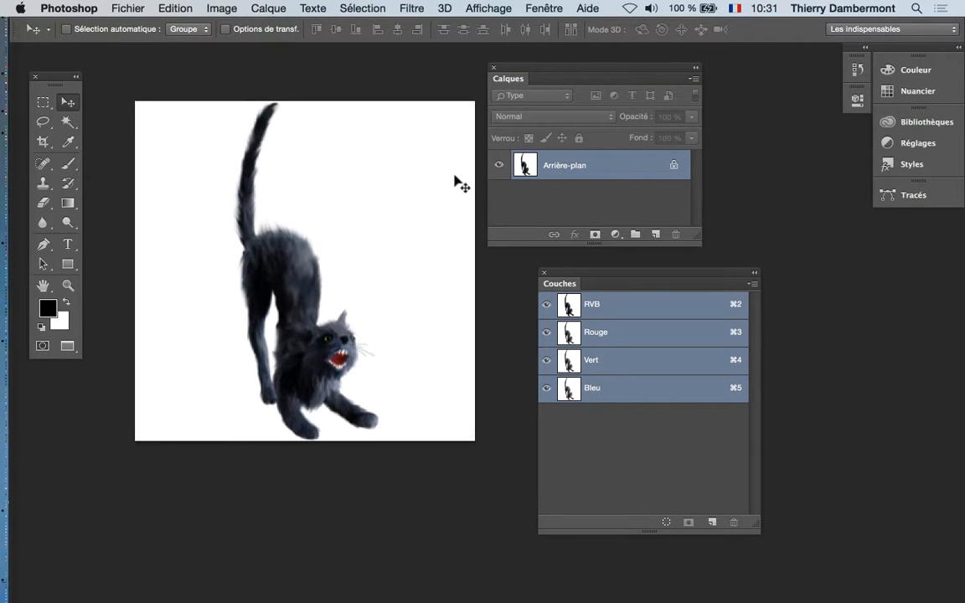
scroll(335, 256, "up", 2)
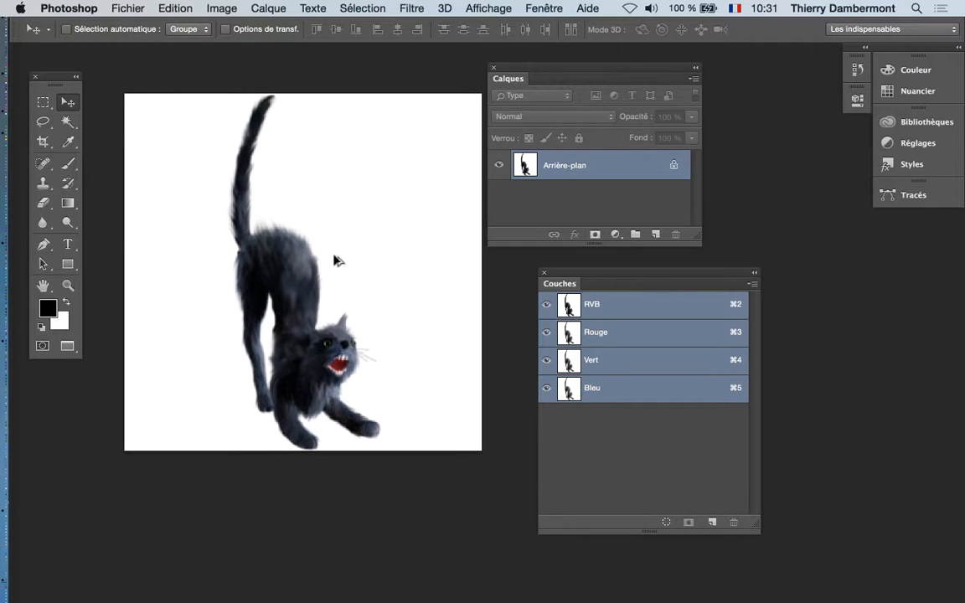
left_click_drag(528, 77, 590, 72)
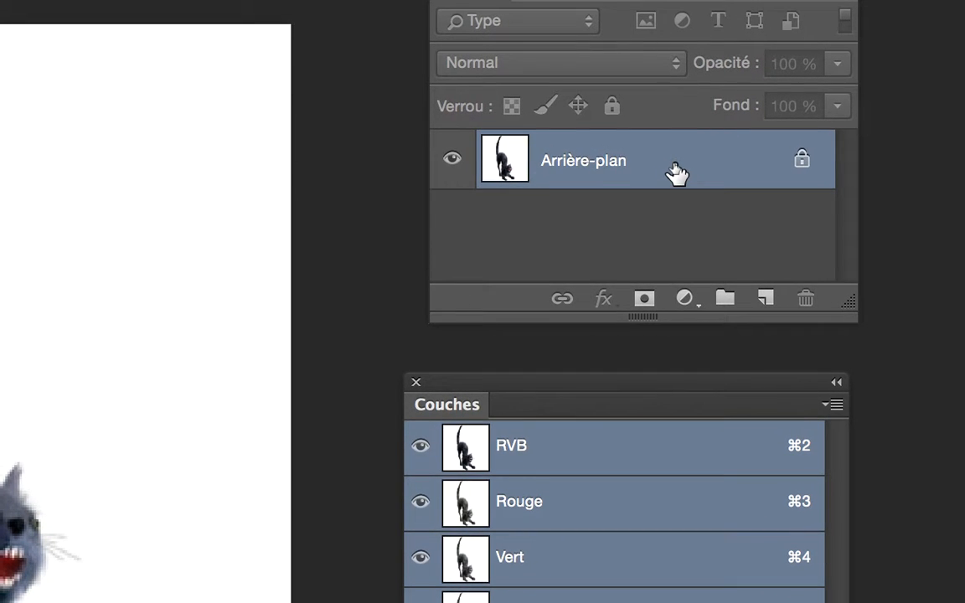
double_click(677, 173)
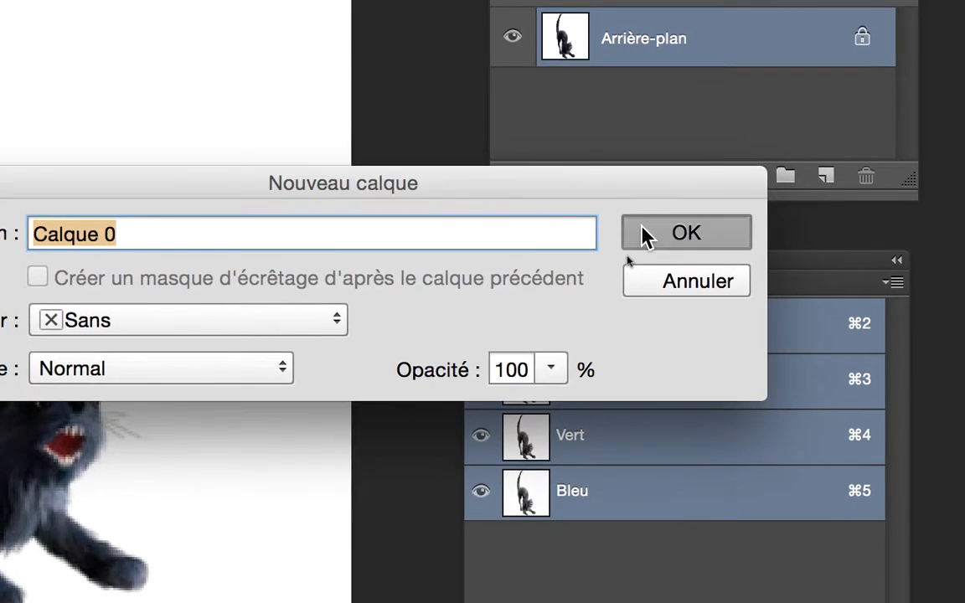
left_click(644, 233)
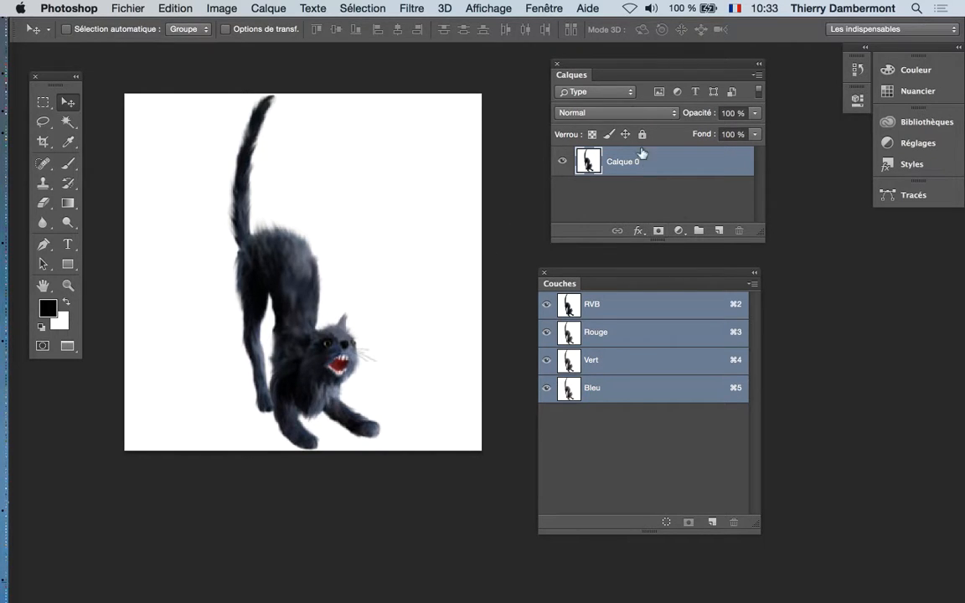
Enlarge the Calques panel and toggle the visibility of Calque 0 to check the transparency behind the cat image.
left_click_drag(611, 68, 515, 72)
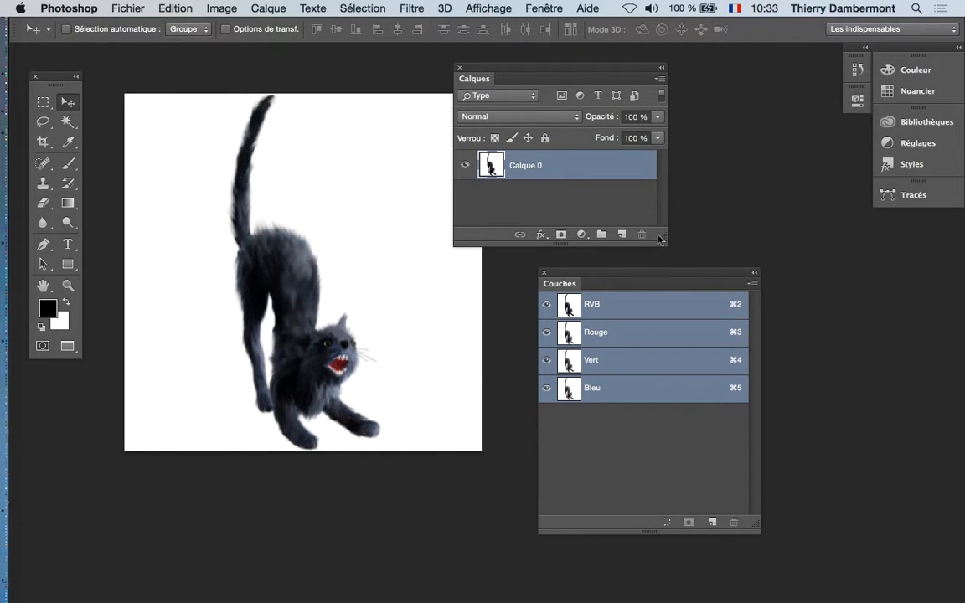
left_click_drag(659, 240, 798, 403)
left_click(465, 166)
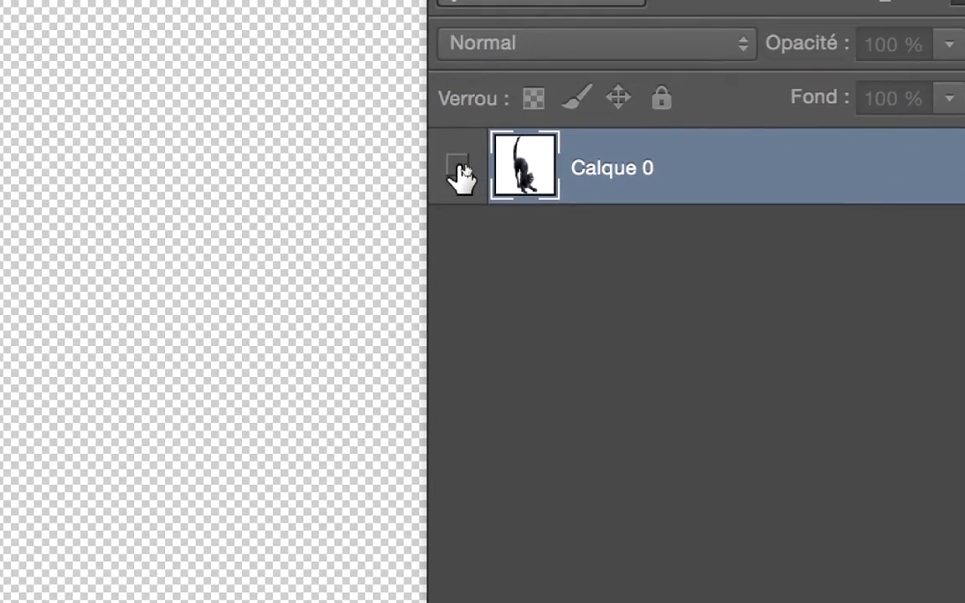
left_click(757, 119)
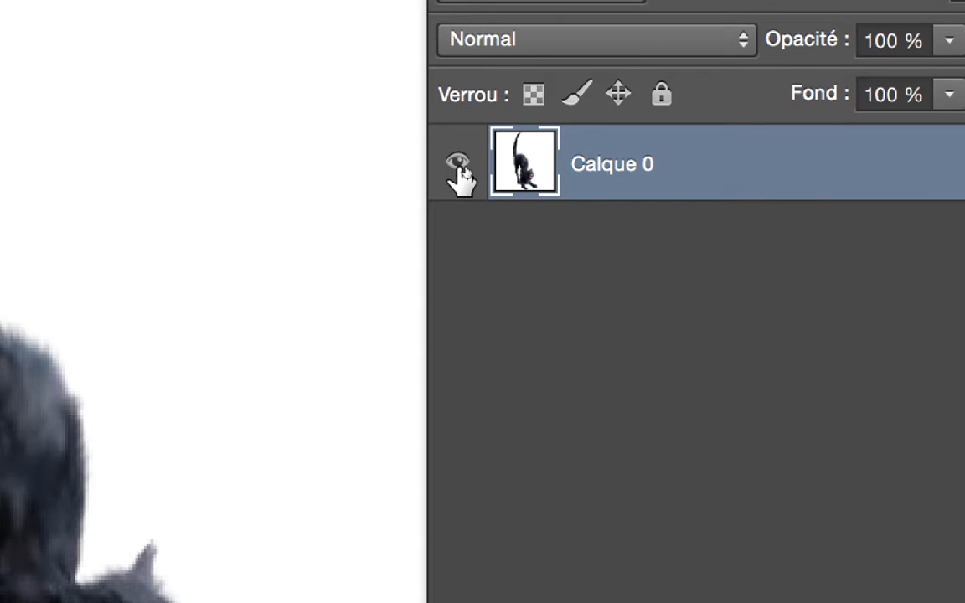
left_click(458, 166)
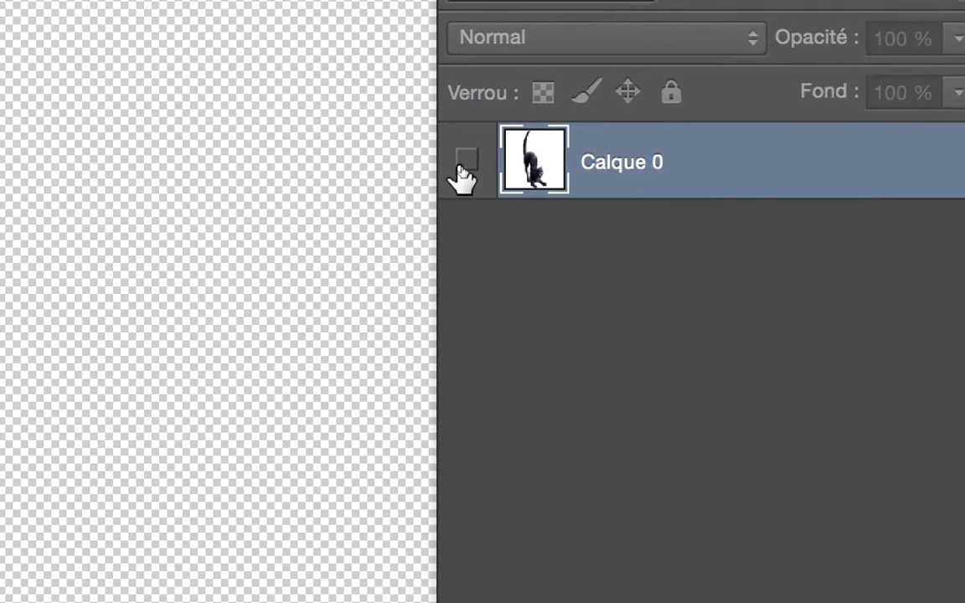
Show Calque 0 and add a new empty layer, placing it beneath the cat layer.
left_click(582, 170)
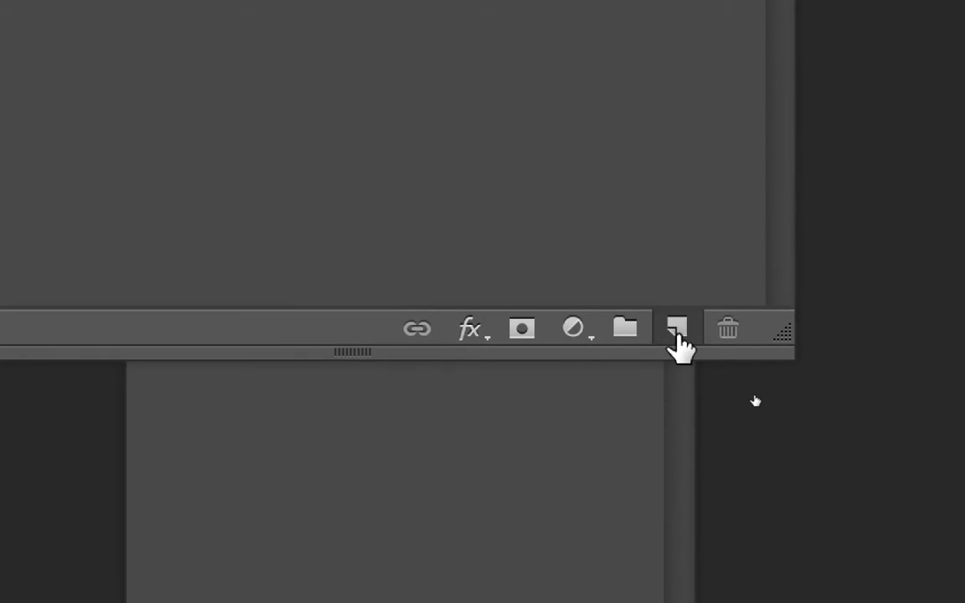
left_click(800, 353)
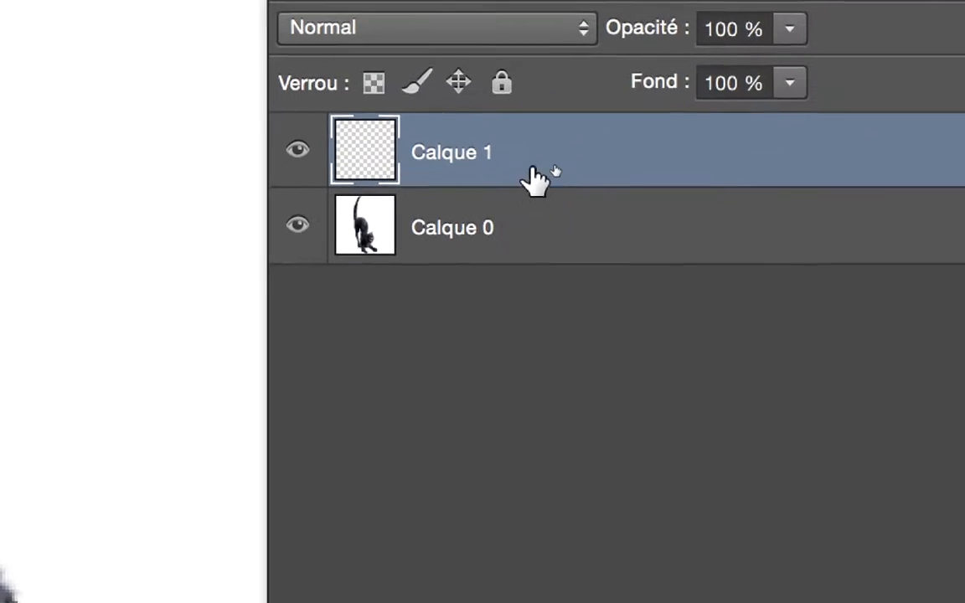
left_click_drag(534, 178, 522, 238)
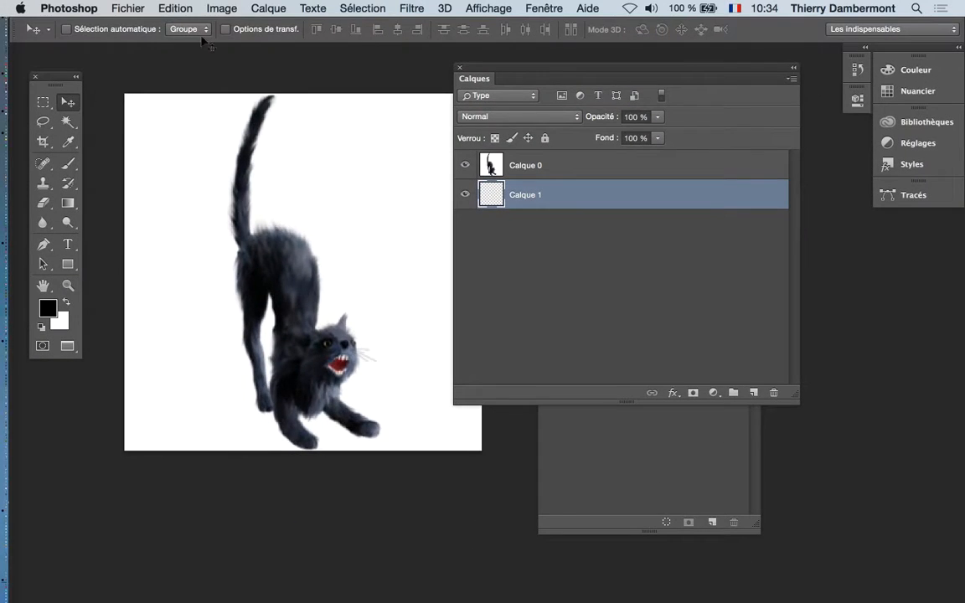
Fill Calque 1 with a custom bright green of hue 121°, saturation 91% and brightness 93%, in Normal mode at 100% opacity.
left_click(171, 8)
left_click(215, 235)
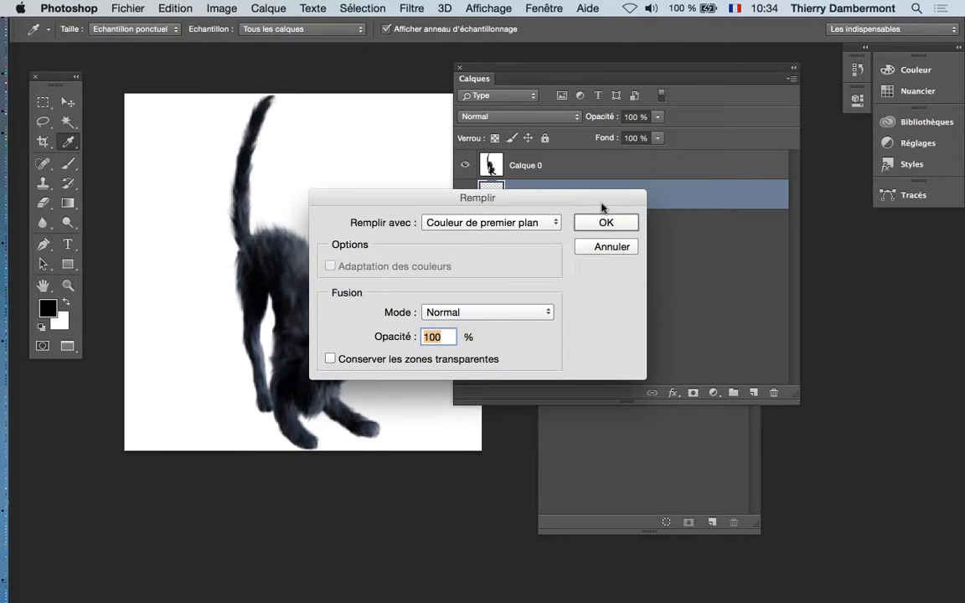
left_click(500, 223)
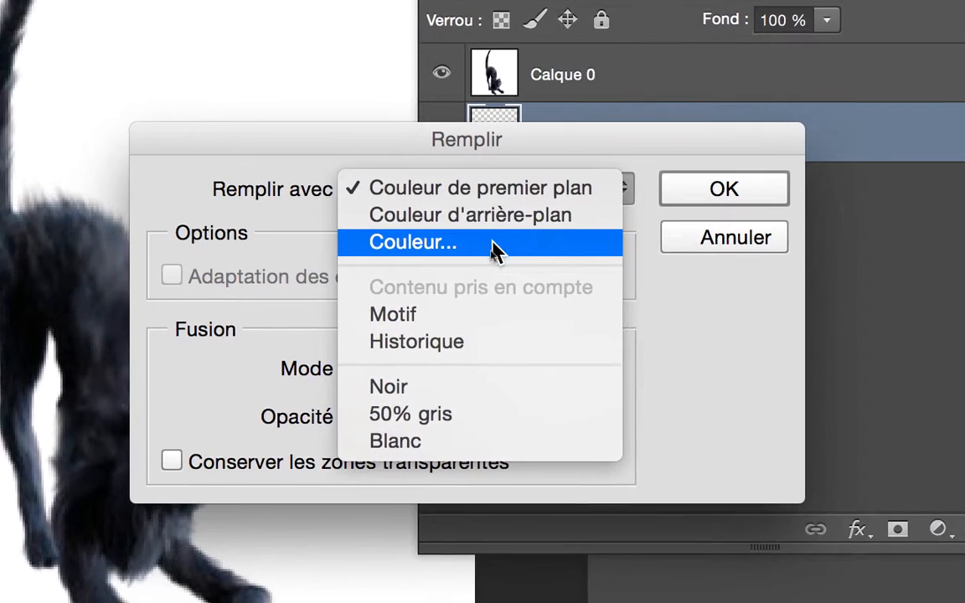
left_click(495, 252)
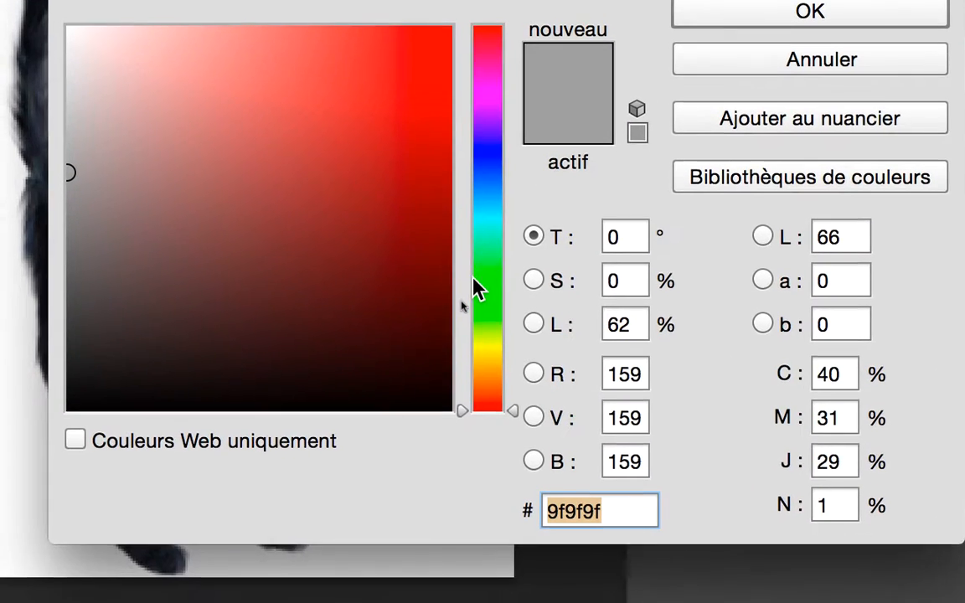
left_click(440, 349)
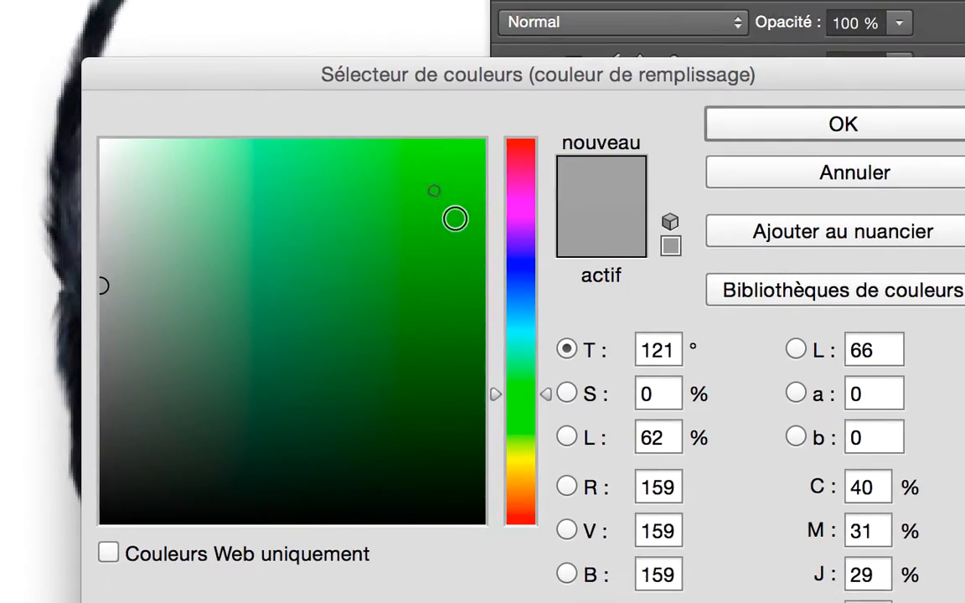
left_click(414, 50)
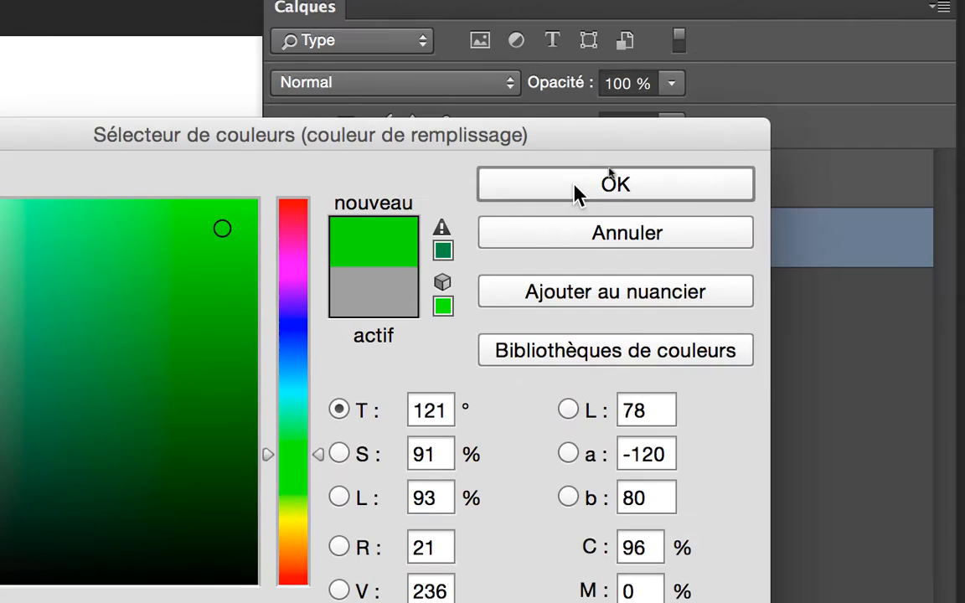
left_click(576, 188)
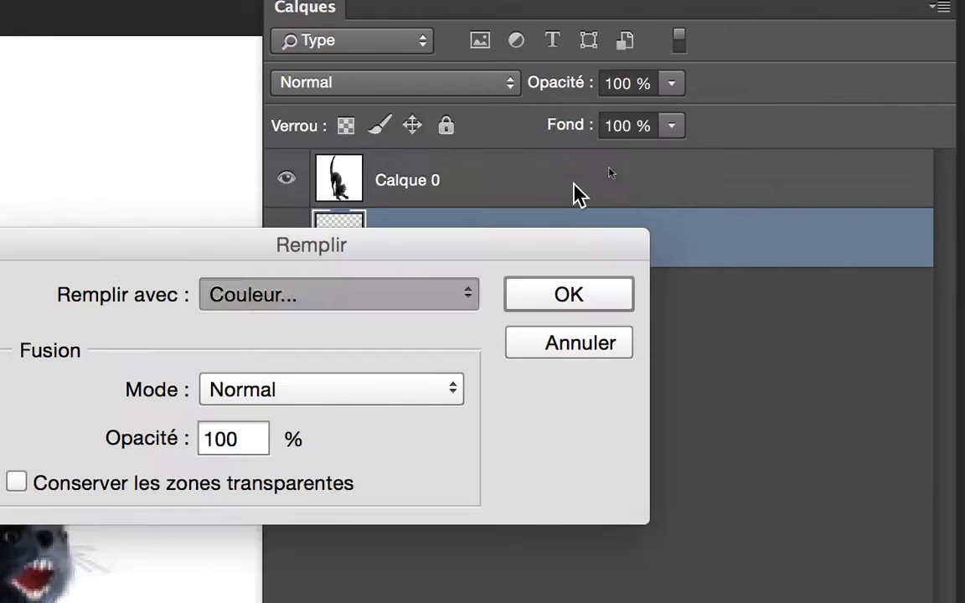
left_click(573, 228)
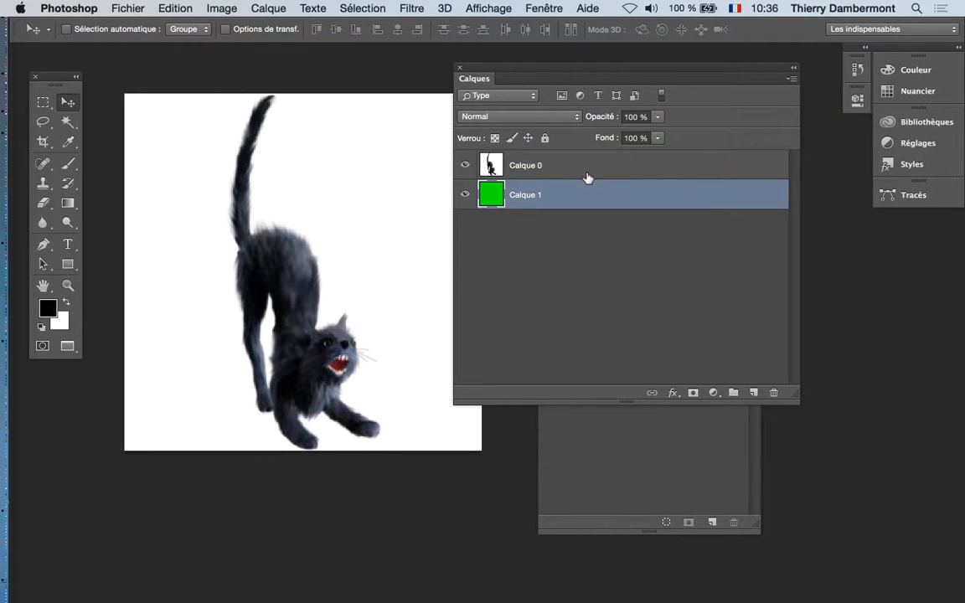
left_click(588, 175)
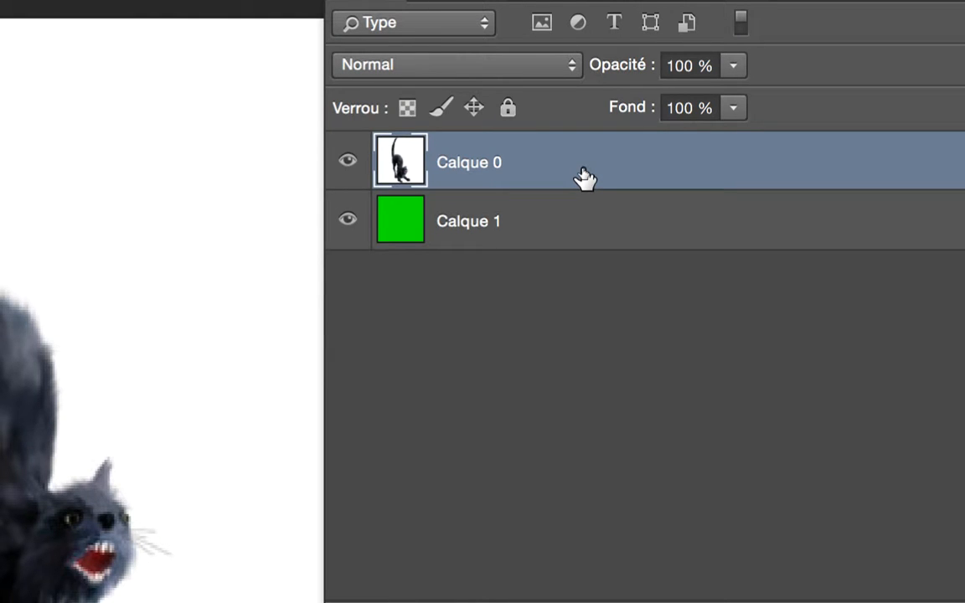
double_click(476, 163)
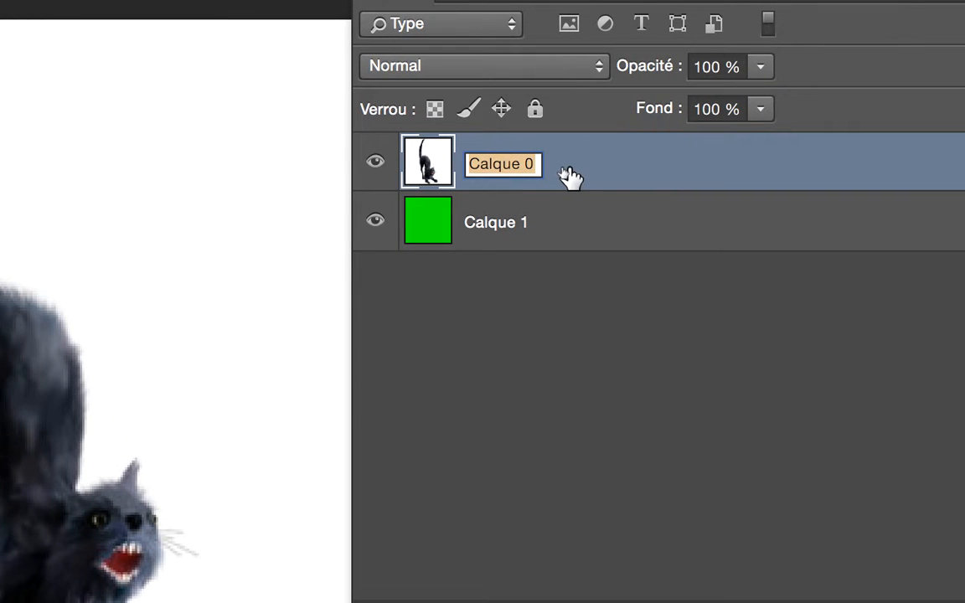
key("Return")
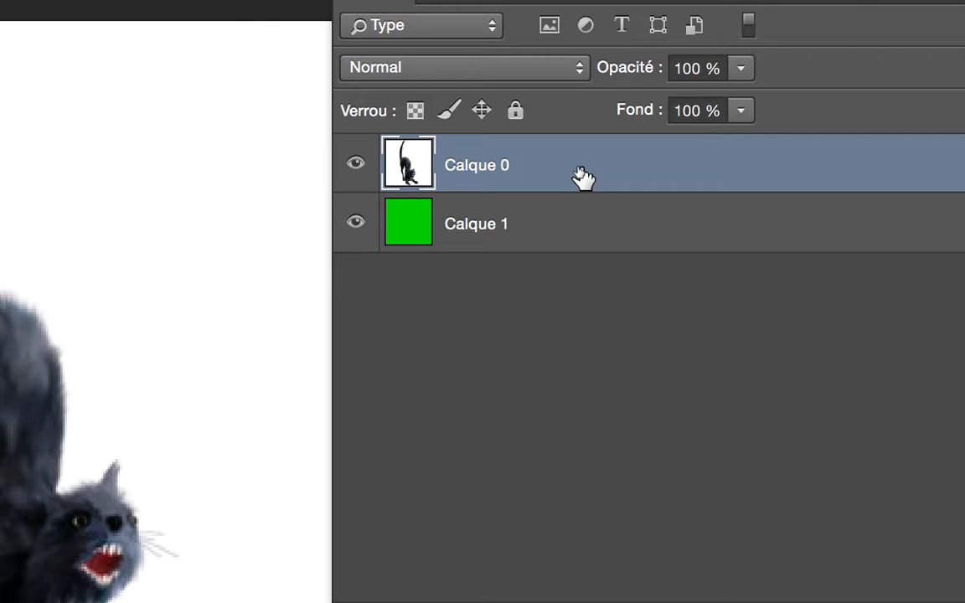
In the blending options of Calque 0, lower the white limit of Ce calque to 242 with the comparison on Gris.
double_click(582, 176)
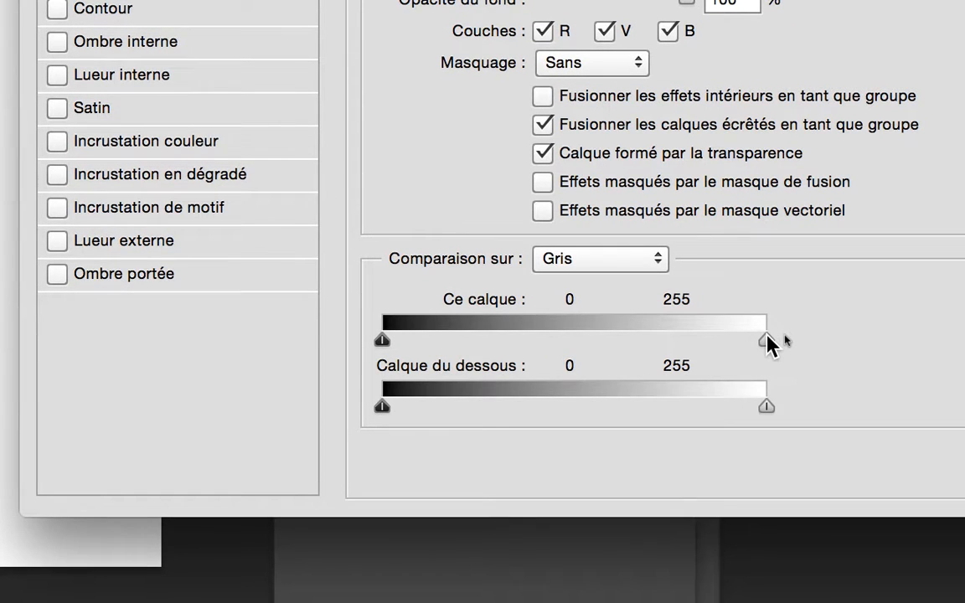
left_click_drag(769, 342, 760, 342)
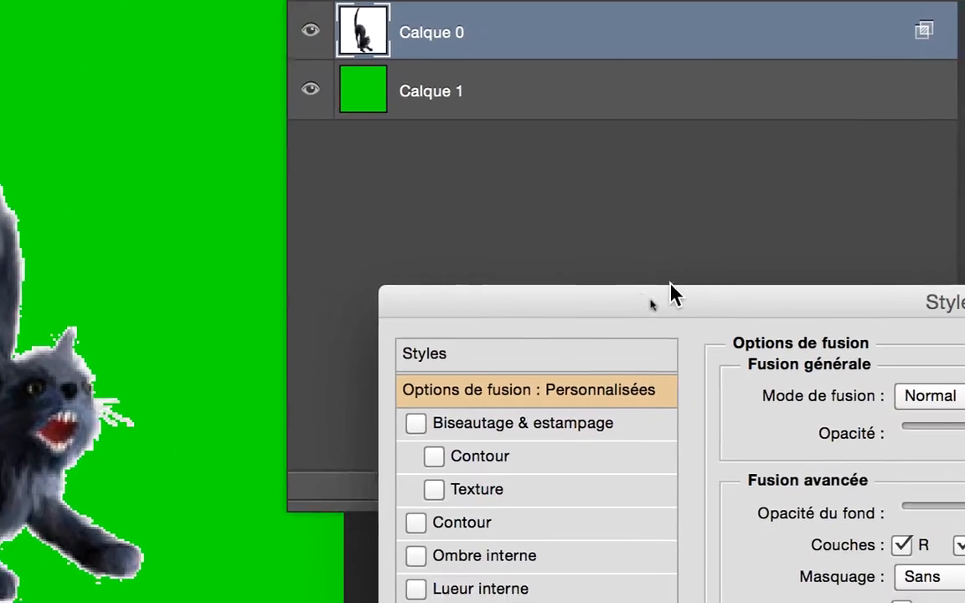
left_click_drag(878, 425, 692, 164)
left_click_drag(596, 158, 585, 94)
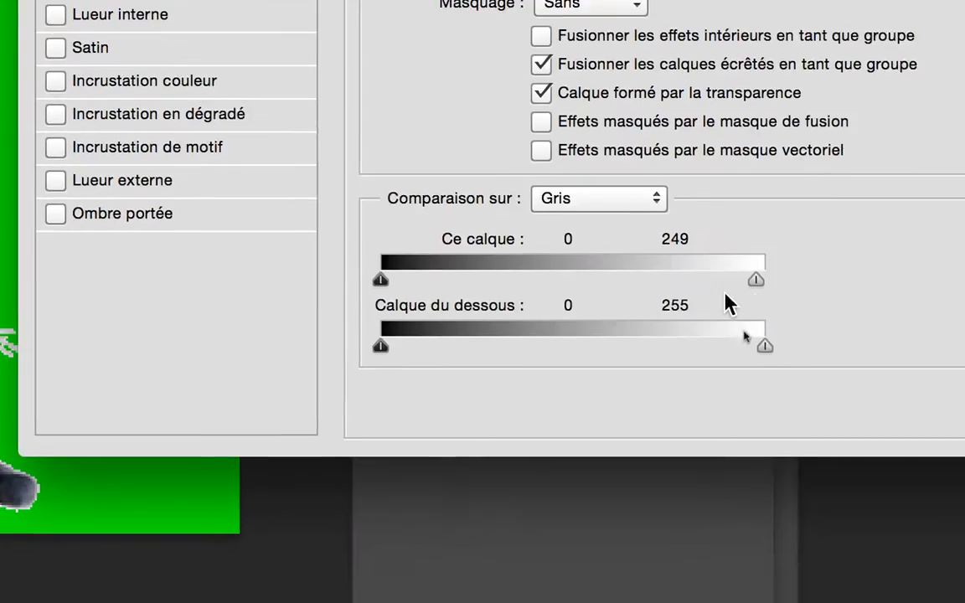
left_click_drag(737, 295, 742, 323)
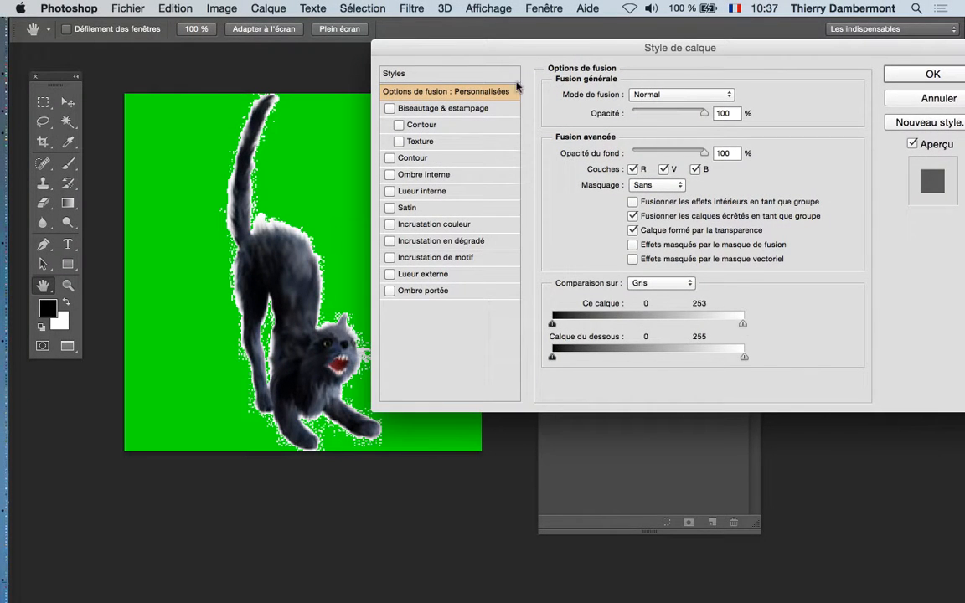
left_click_drag(507, 49, 551, 45)
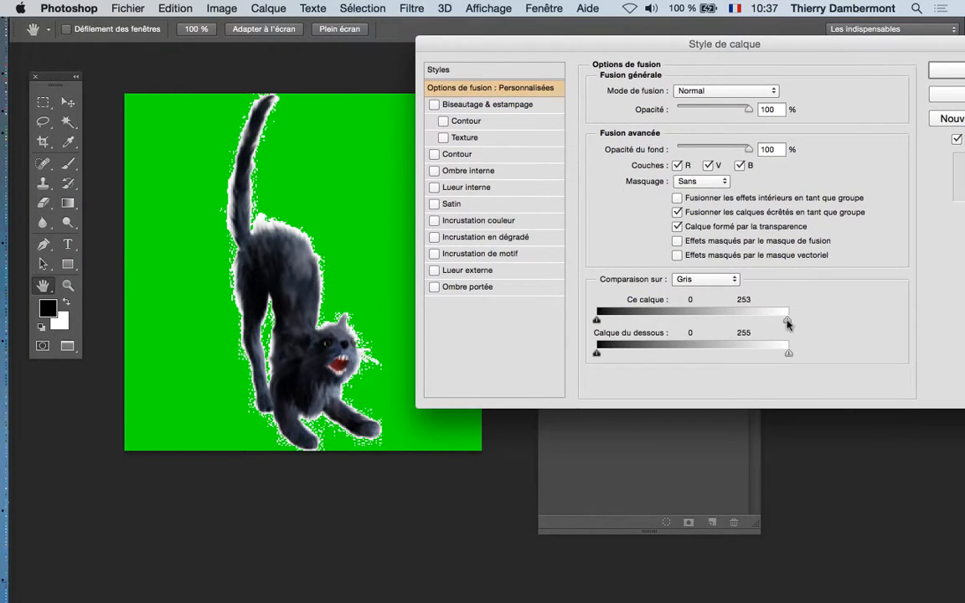
left_click_drag(785, 324, 779, 325)
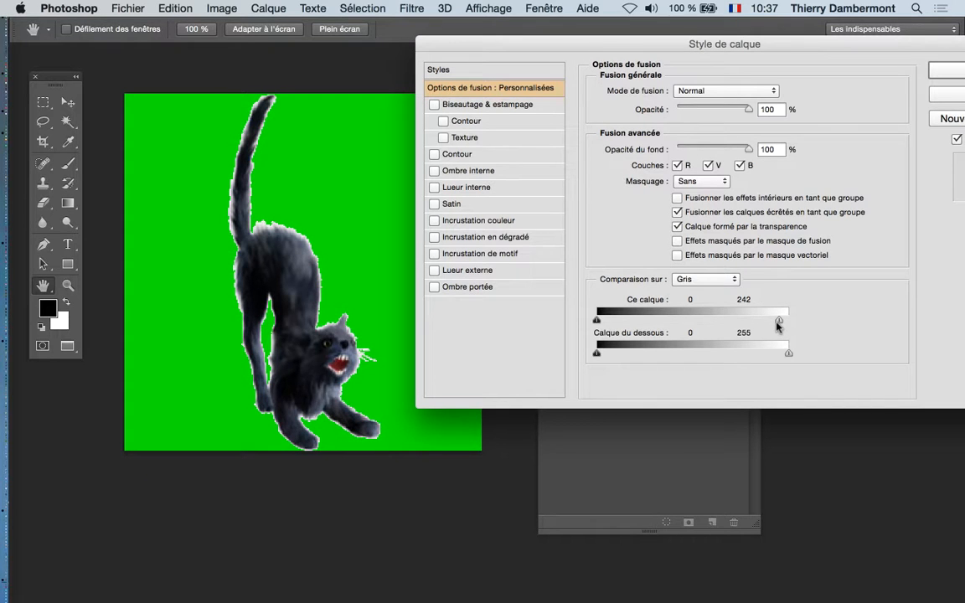
Split the white limit of Ce calque into 210 / 229 to soften the cat's edges against the green.
left_click(372, 326)
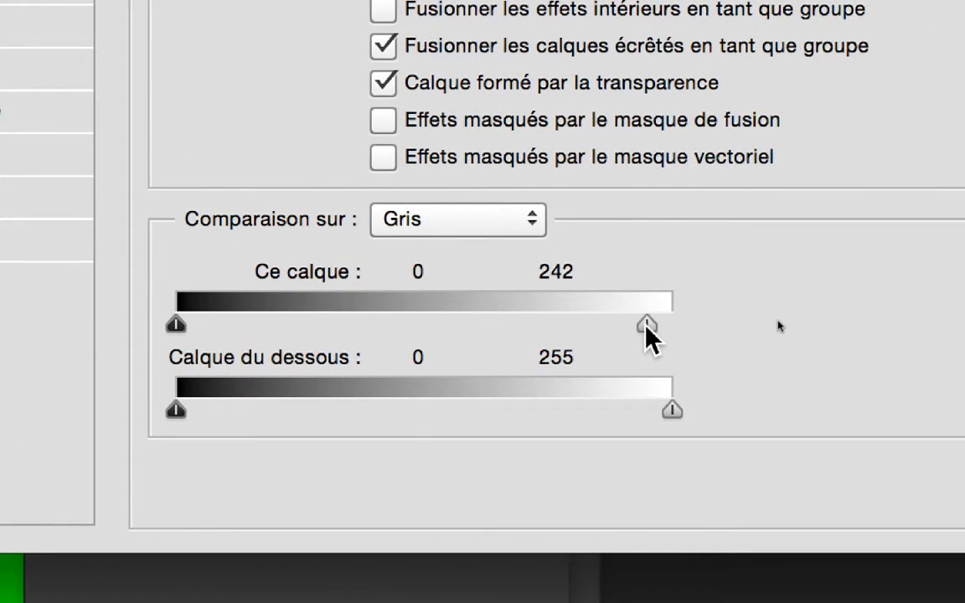
left_click_drag(645, 325, 623, 323)
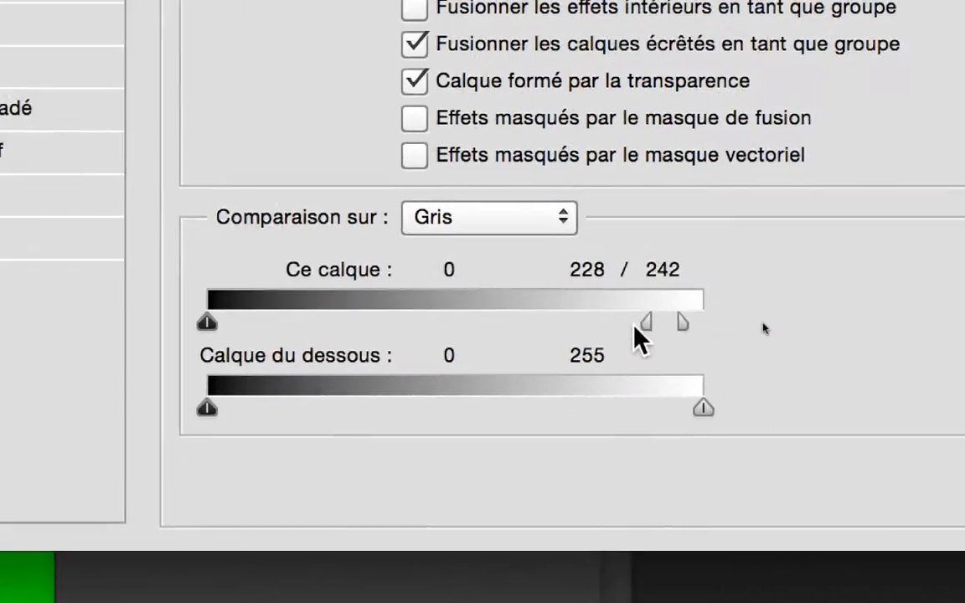
left_click_drag(646, 323, 616, 323)
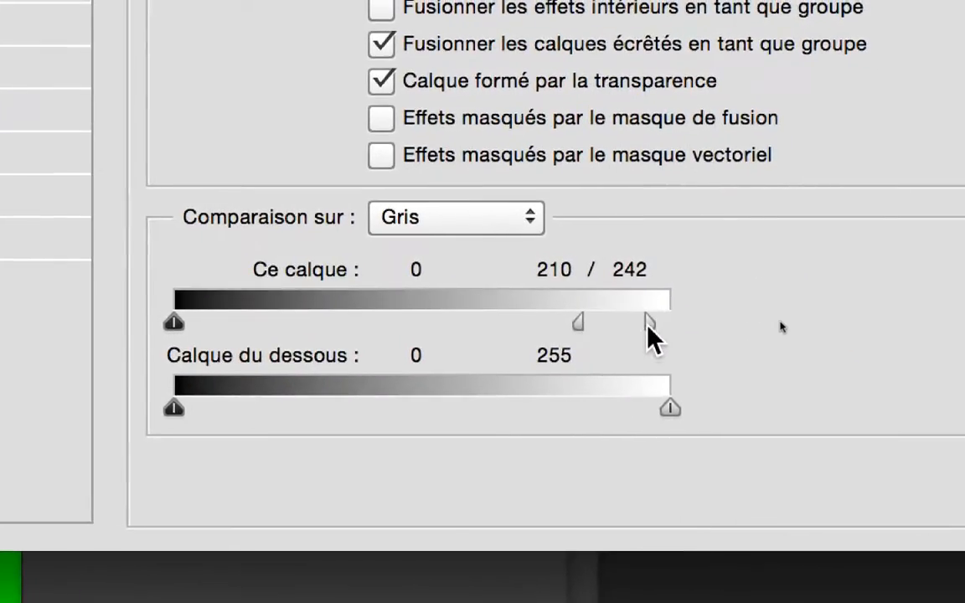
left_click_drag(681, 324, 638, 326)
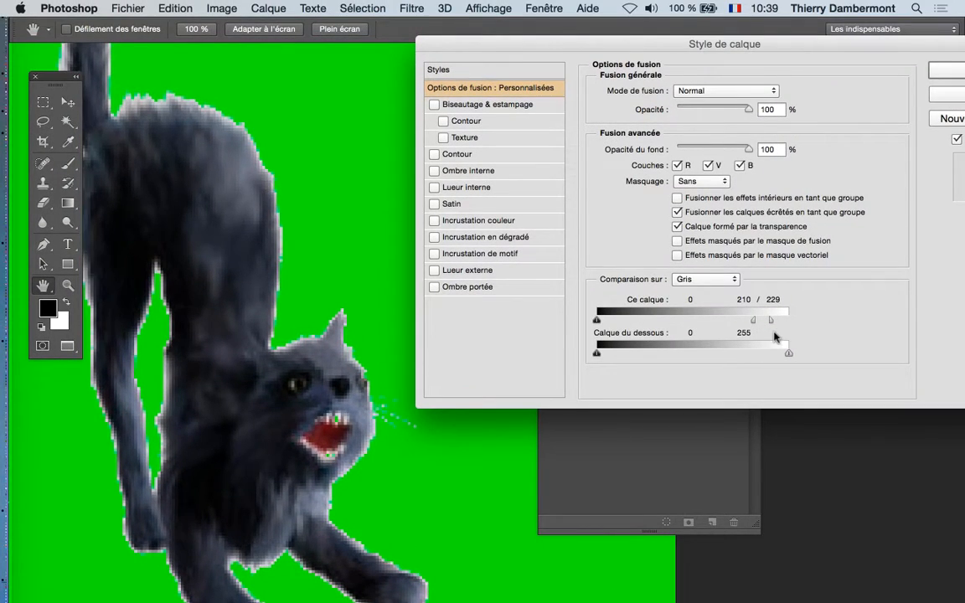
Widen the split white limit of Ce calque to 146 / 213 for Calque 0 and apply the blending options.
left_click_drag(753, 320, 706, 324)
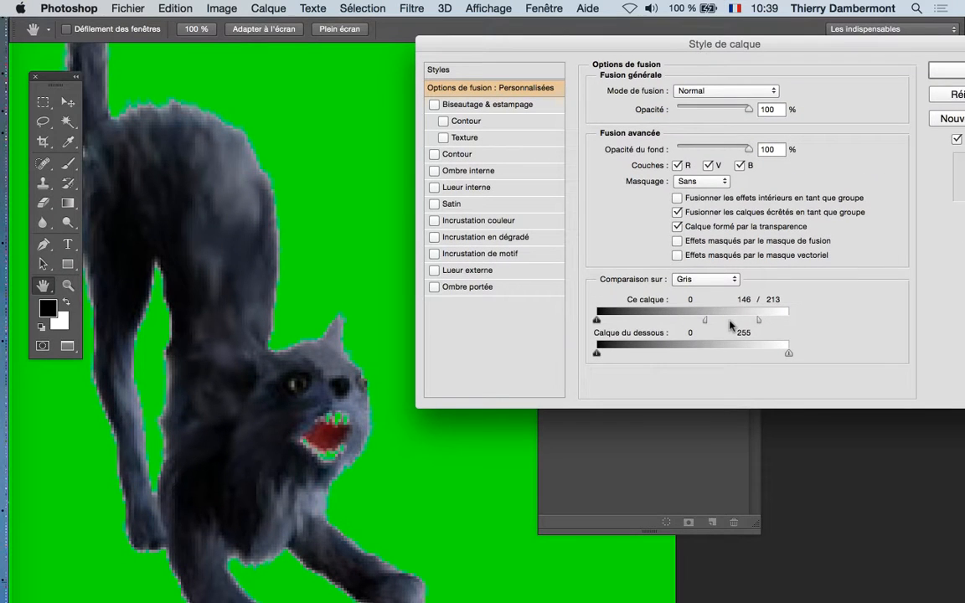
left_click_drag(491, 42, 601, 46)
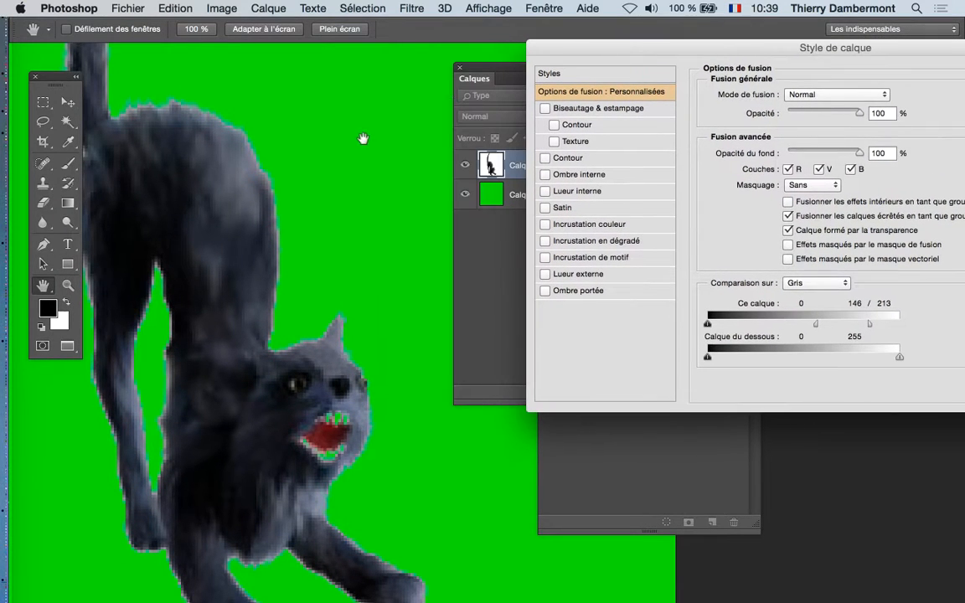
scroll(246, 318, "down", 1)
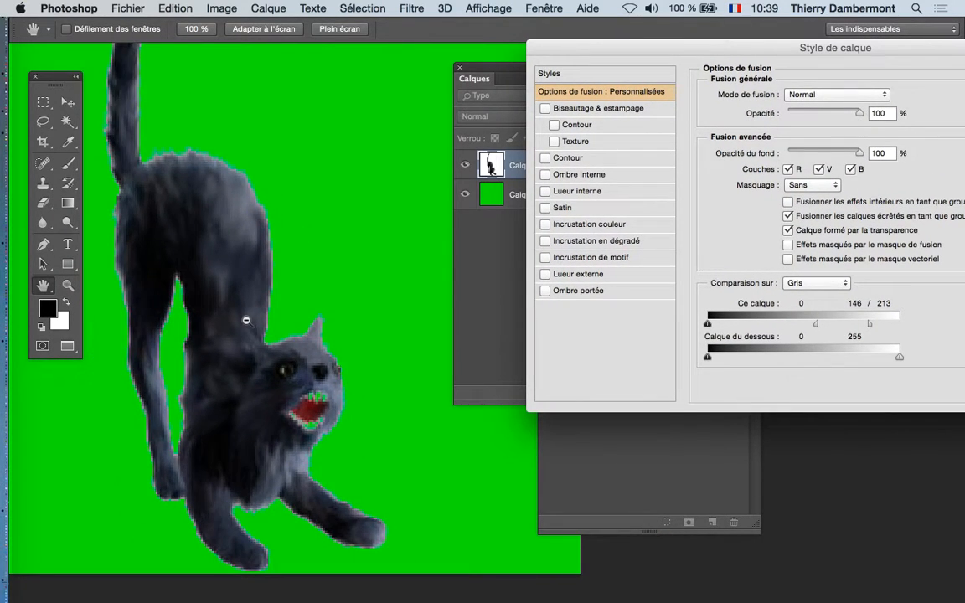
left_click_drag(291, 282, 317, 218)
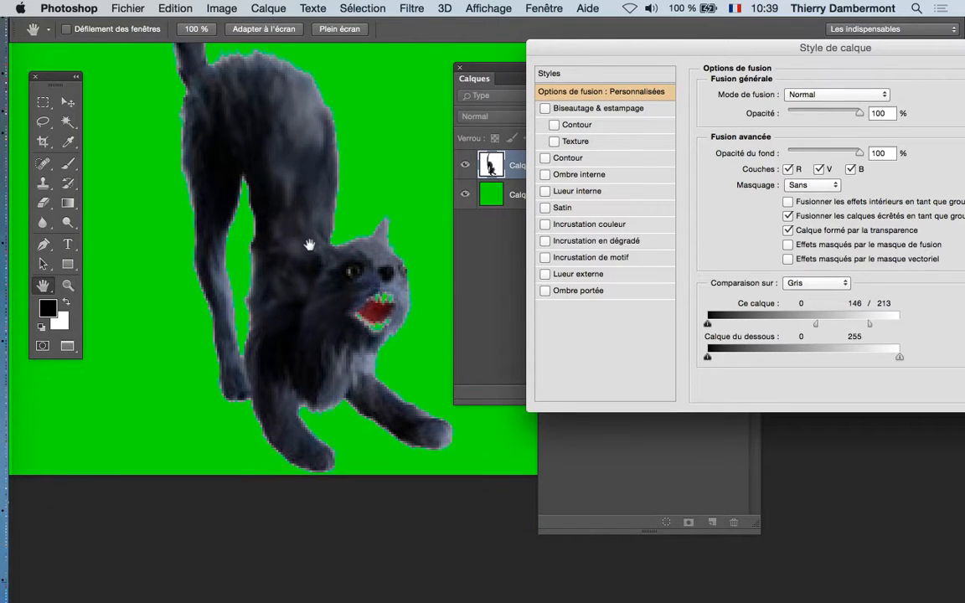
scroll(311, 249, "right", 5)
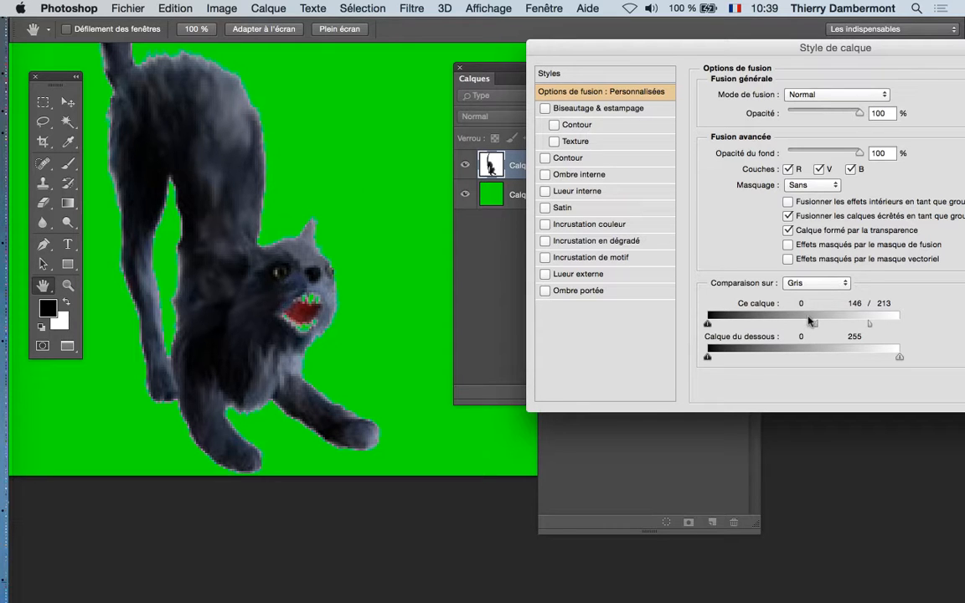
scroll(178, 209, "up", 1)
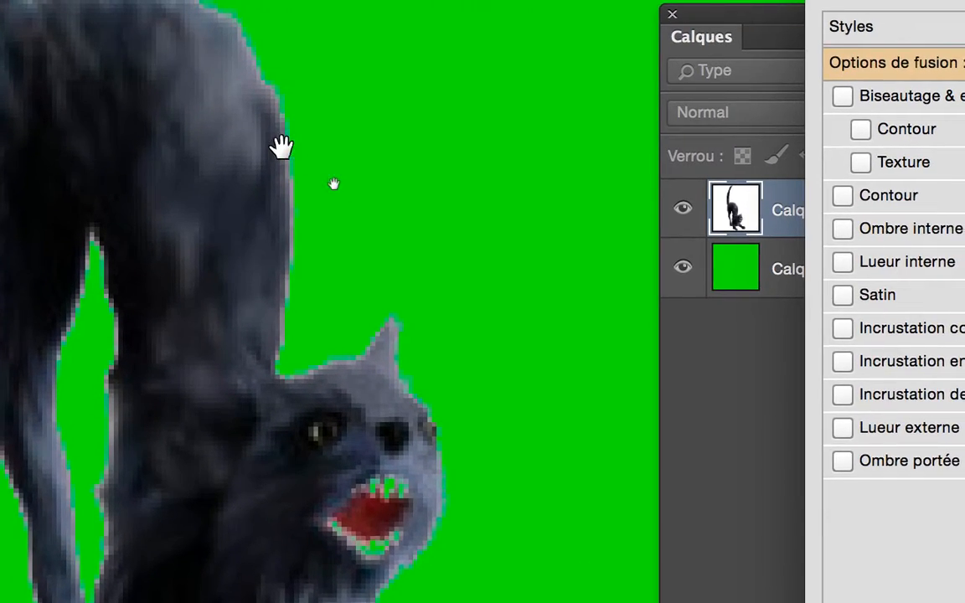
left_click_drag(196, 11, 361, 130)
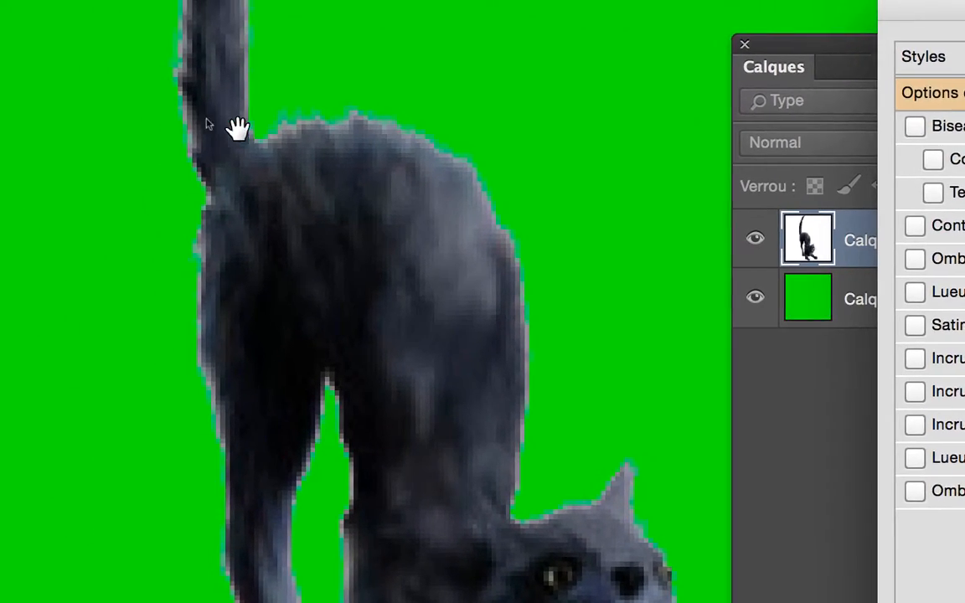
left_click_drag(79, 74, 63, 401)
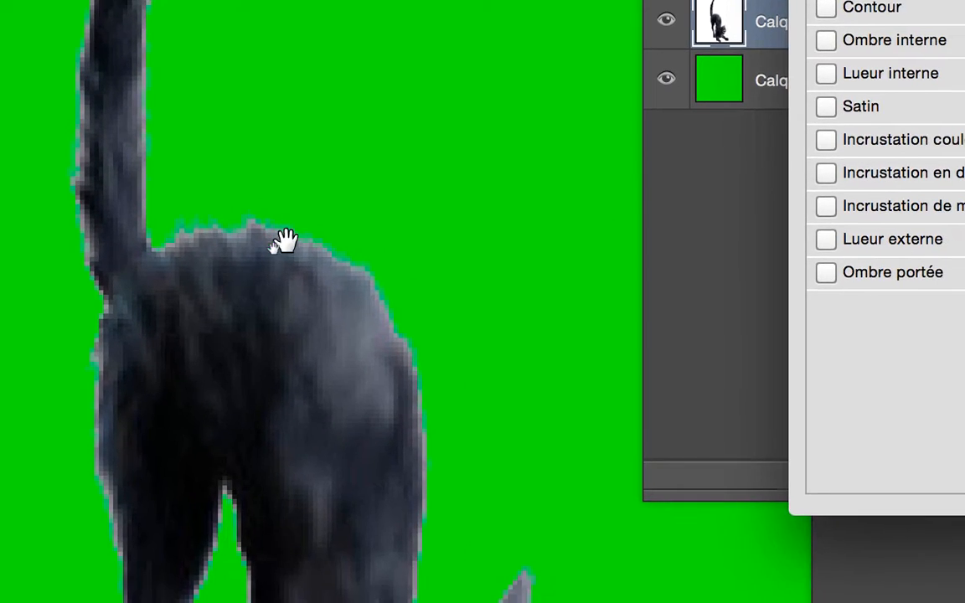
left_click_drag(361, 314, 353, 124)
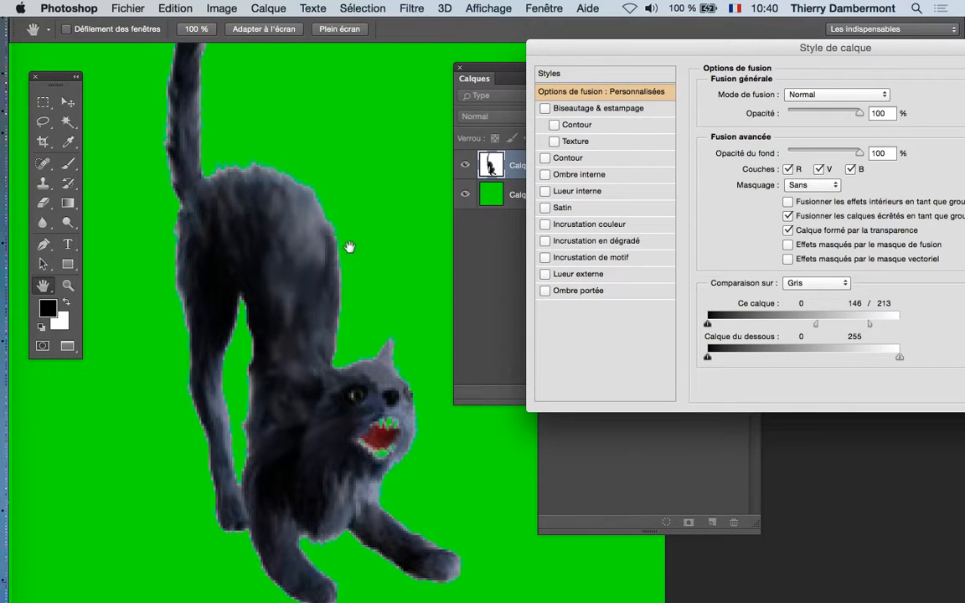
left_click_drag(348, 248, 327, 220)
left_click_drag(743, 52, 305, 263)
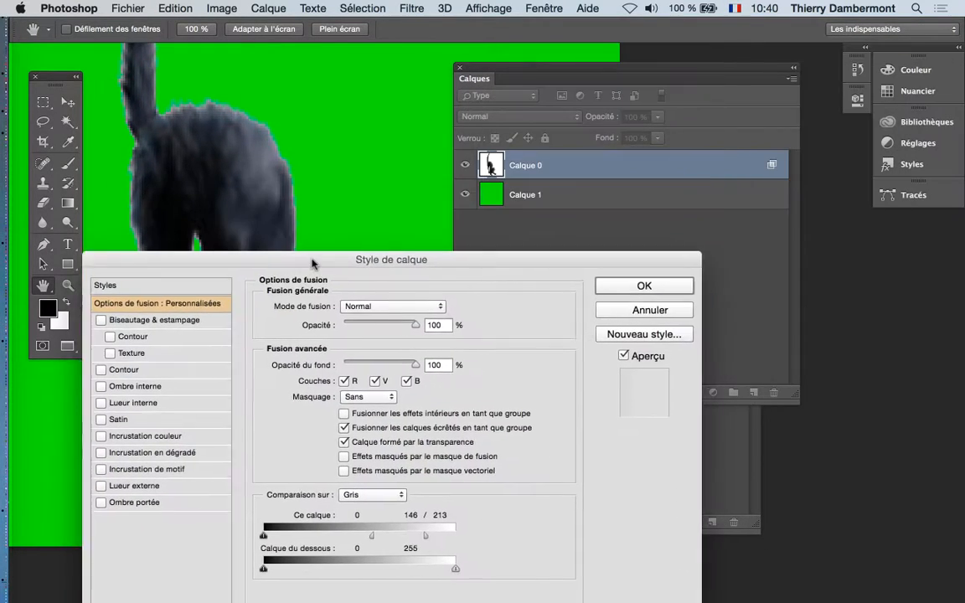
left_click(628, 286)
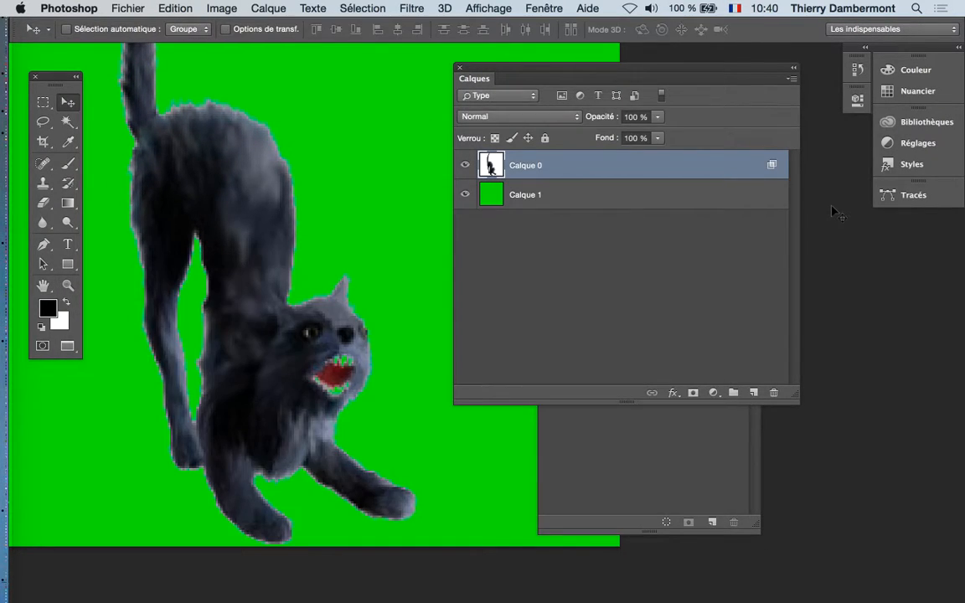
Shrink the Calques panel and separate it from the Couches panel so both are accessible clear of the cat.
left_click_drag(796, 400, 706, 386)
left_click_drag(631, 73, 536, 71)
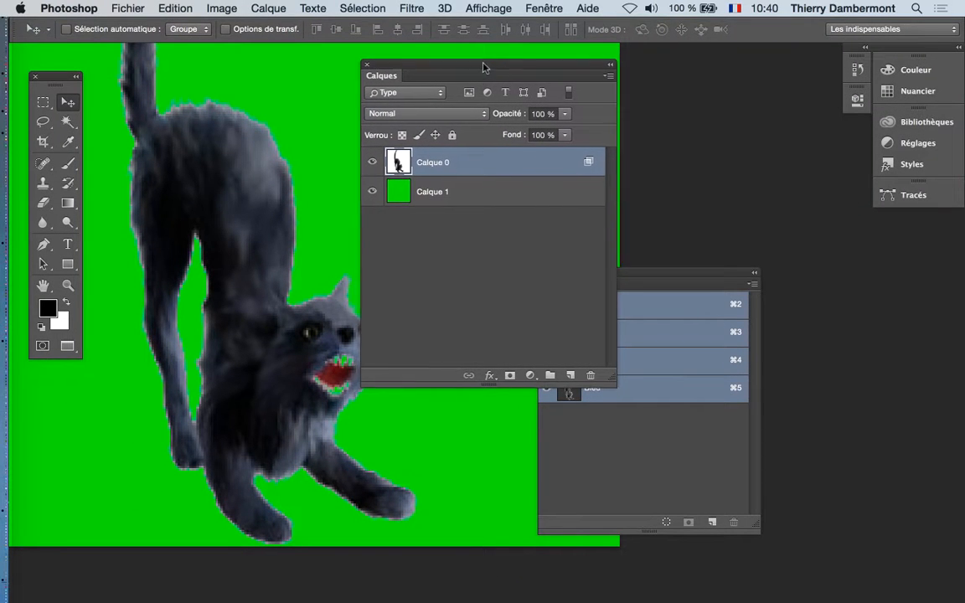
left_click_drag(485, 67, 642, 65)
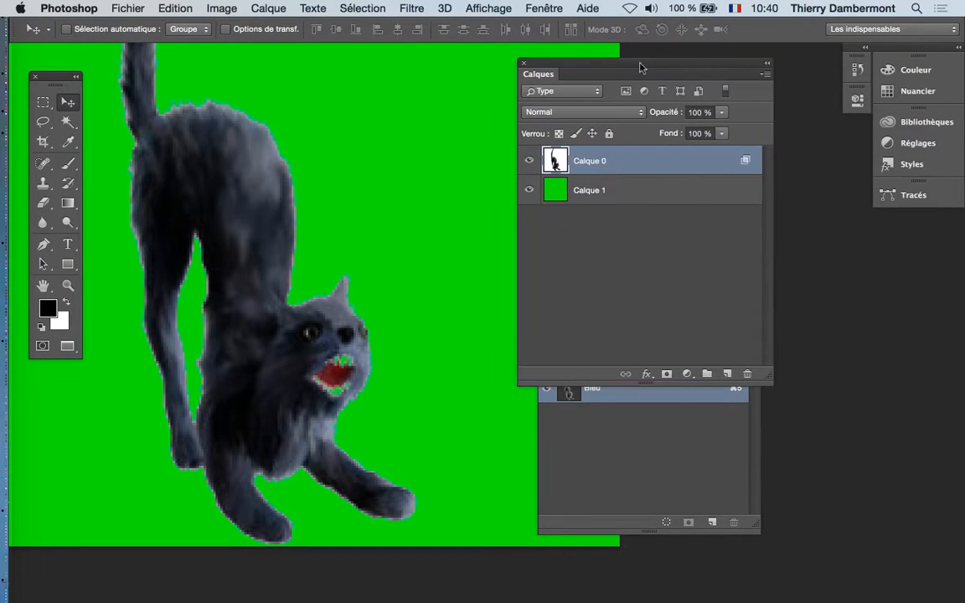
left_click(643, 500)
left_click_drag(586, 273, 861, 285)
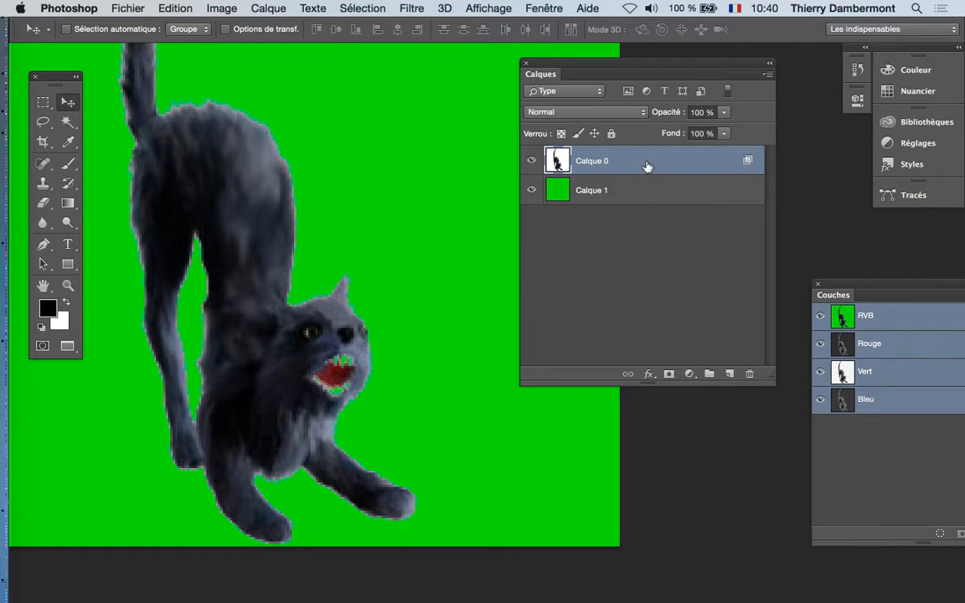
Review the blending options of Calque 0 without changing them and examine the cat's mouth.
double_click(645, 161)
key("alt")
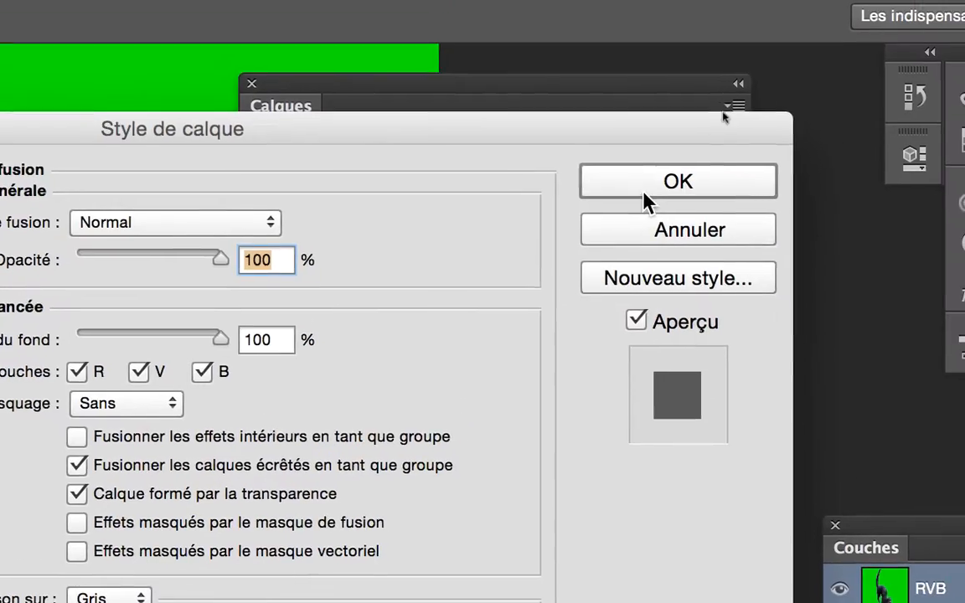
left_click(646, 201)
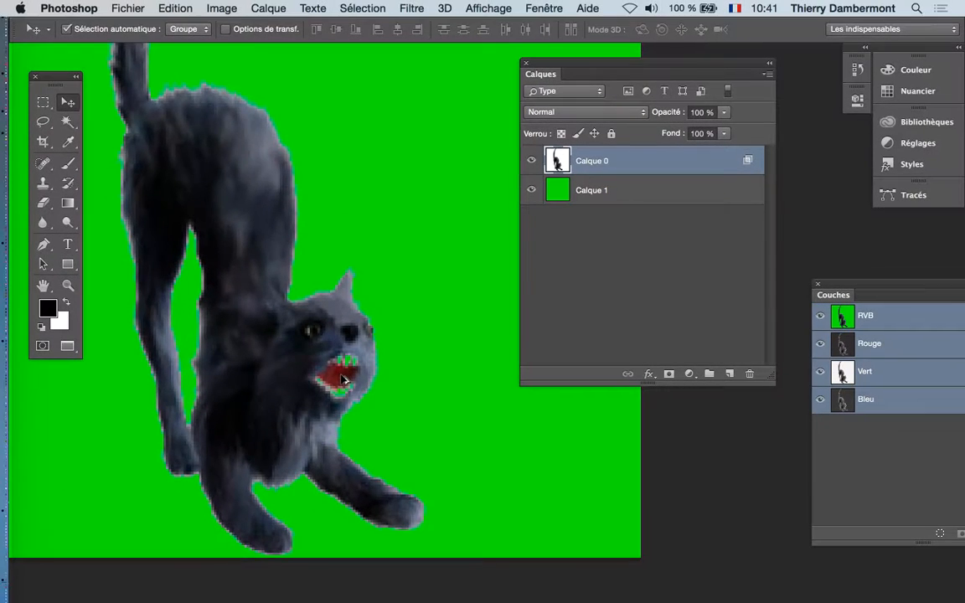
scroll(354, 301, "down", 2)
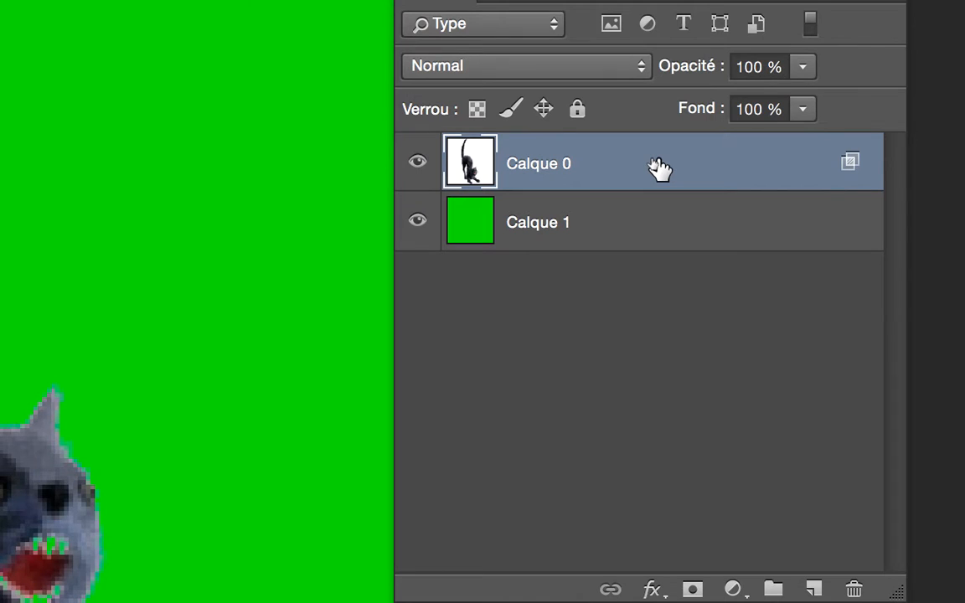
Duplicate Calque 0 and rejoin the copy's Ce calque white limit at the far white end in its blending options.
left_click_drag(659, 168, 819, 578)
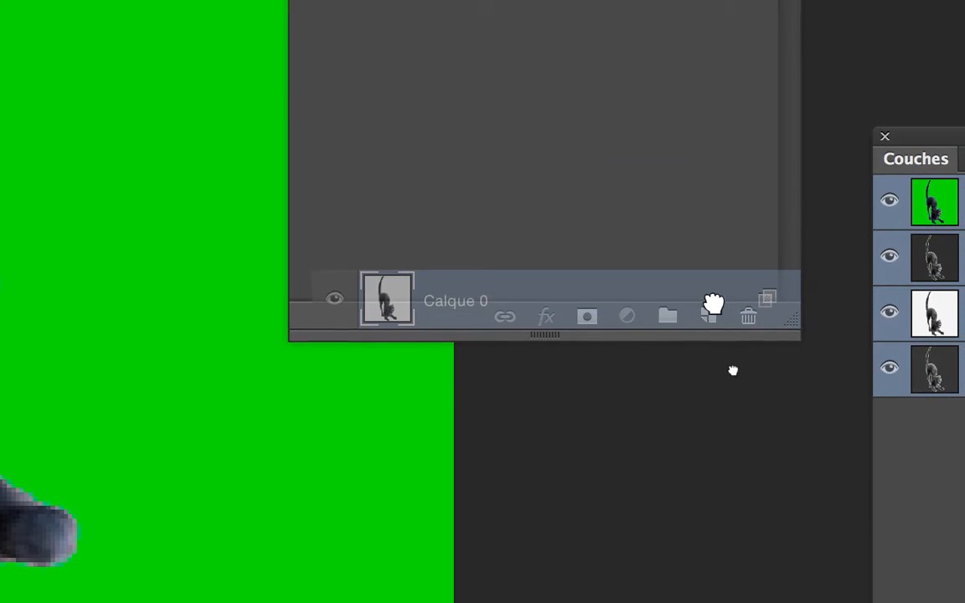
left_click_drag(713, 305, 711, 315)
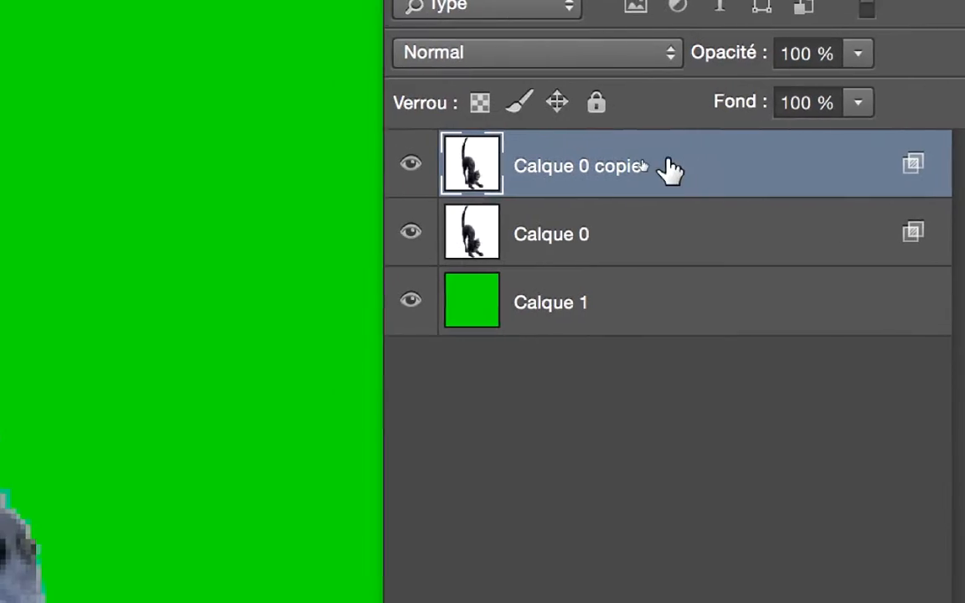
double_click(677, 168)
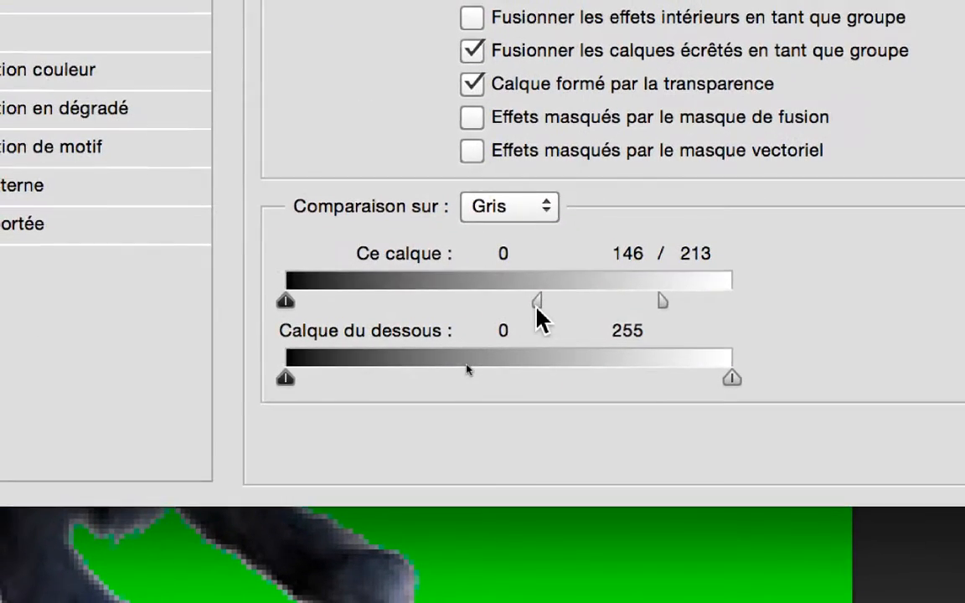
left_click_drag(445, 374, 508, 374)
left_click_drag(560, 316, 697, 317)
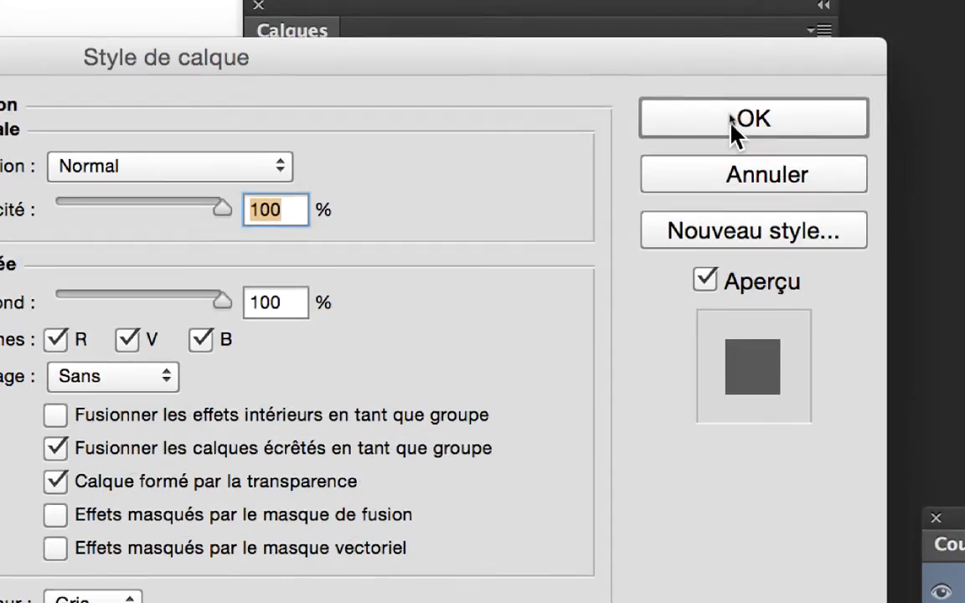
left_click(740, 63)
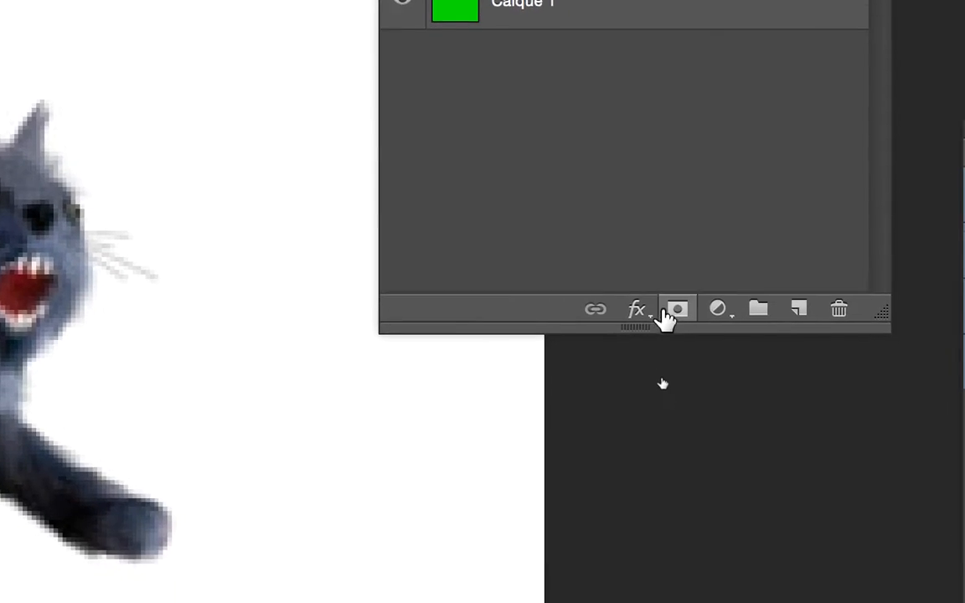
Add a layer mask to Calque 0 copie with the Tout masquer option so the whole copy is hidden.
left_click(669, 308)
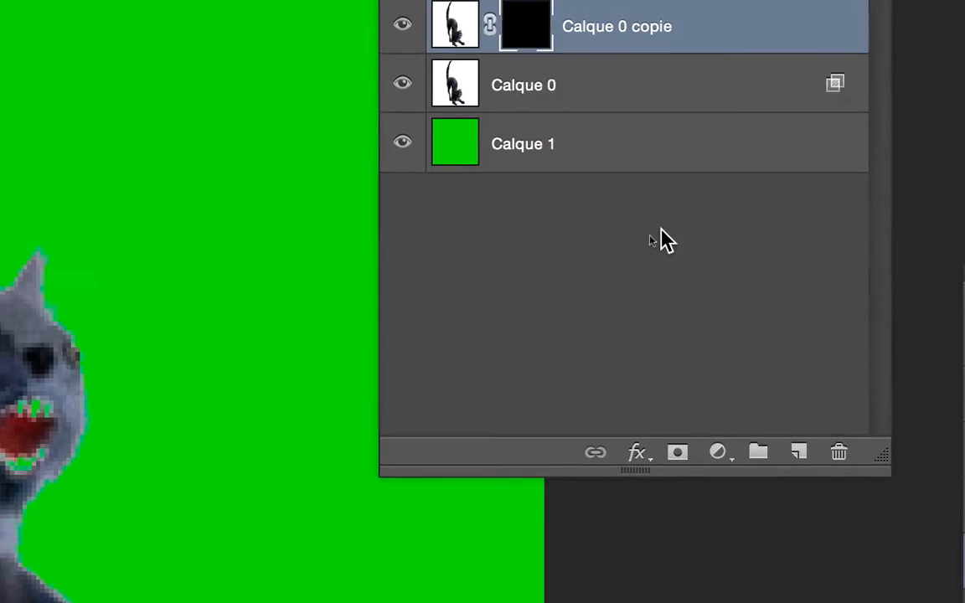
key("super+z")
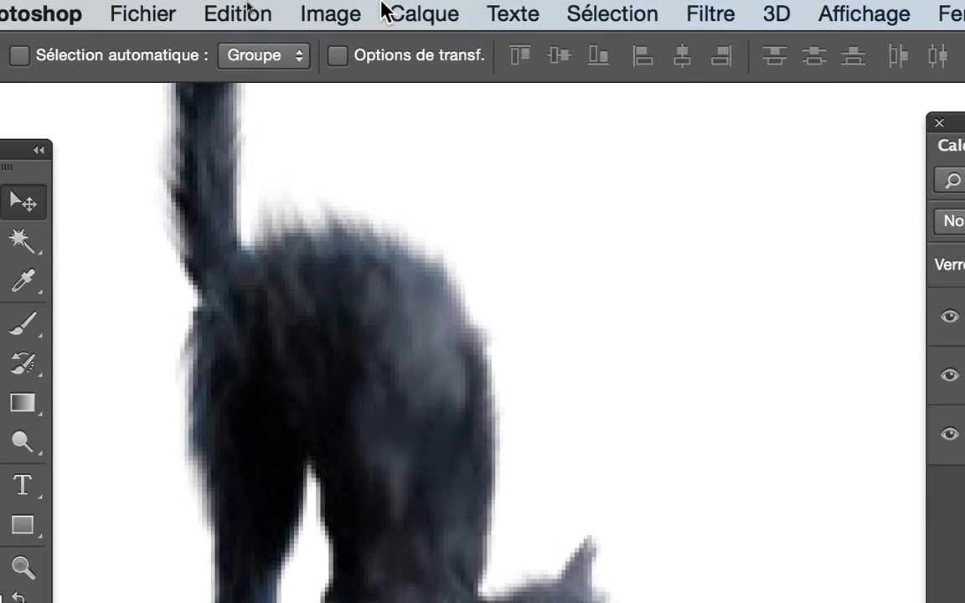
left_click(383, 12)
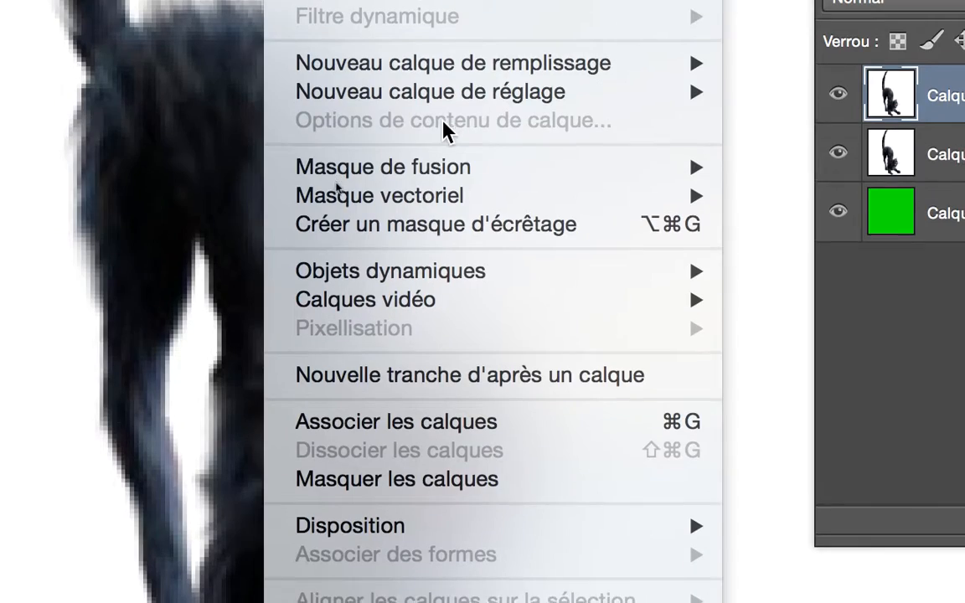
mouse_move(565, 390)
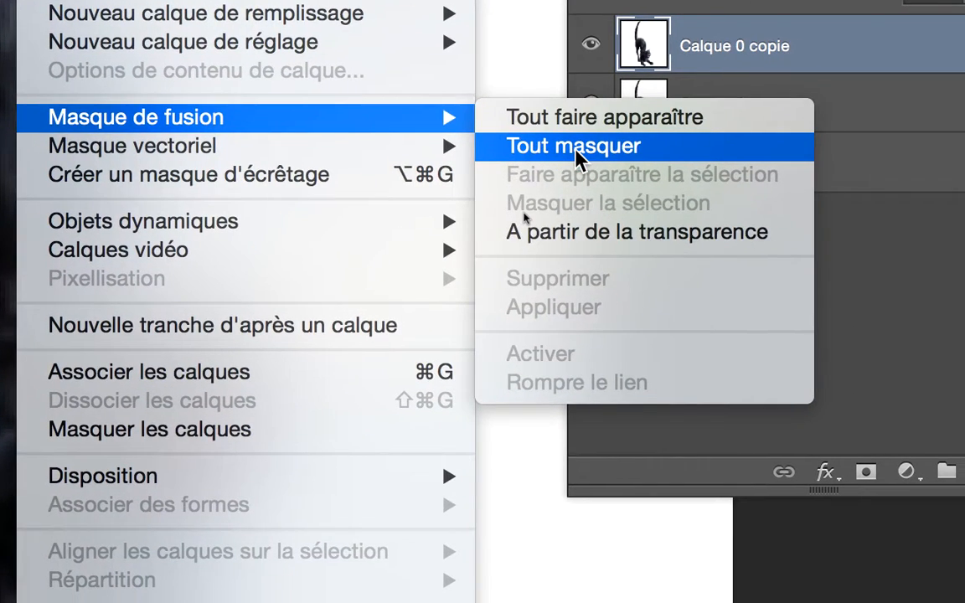
left_click(577, 153)
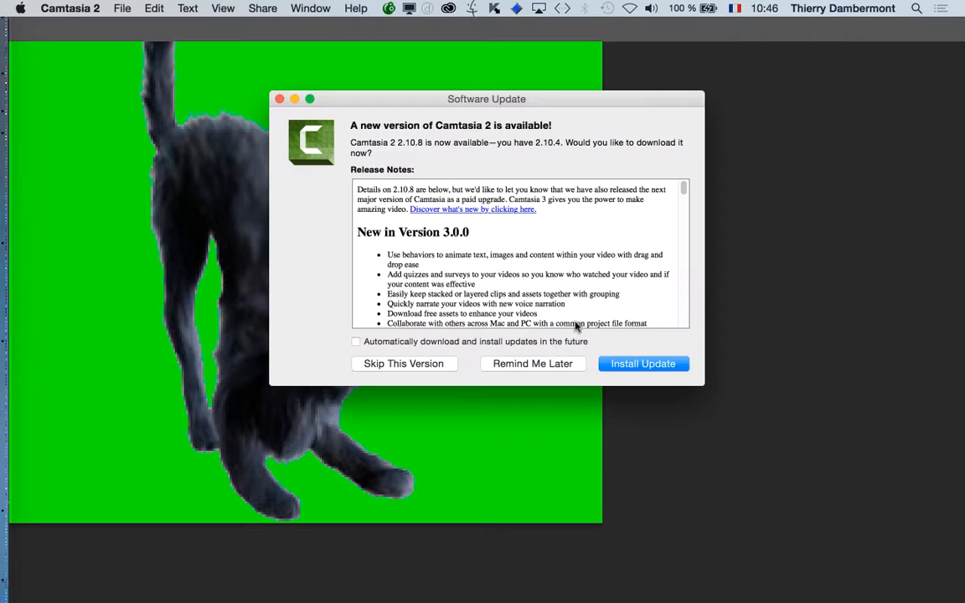
Postpone the Camtasia 2 software update and switch back to Photoshop.
left_click(611, 424)
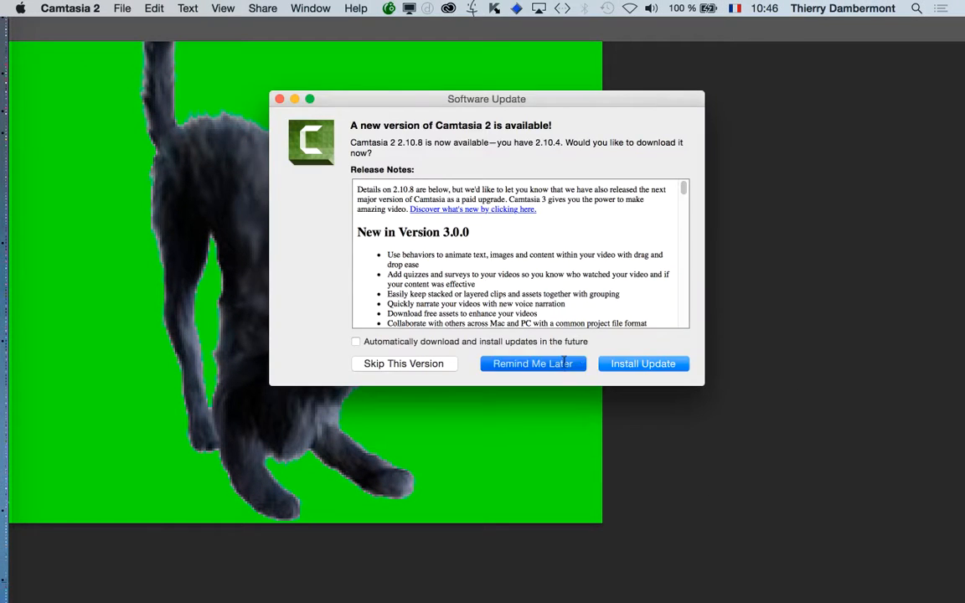
key("super+Tab")
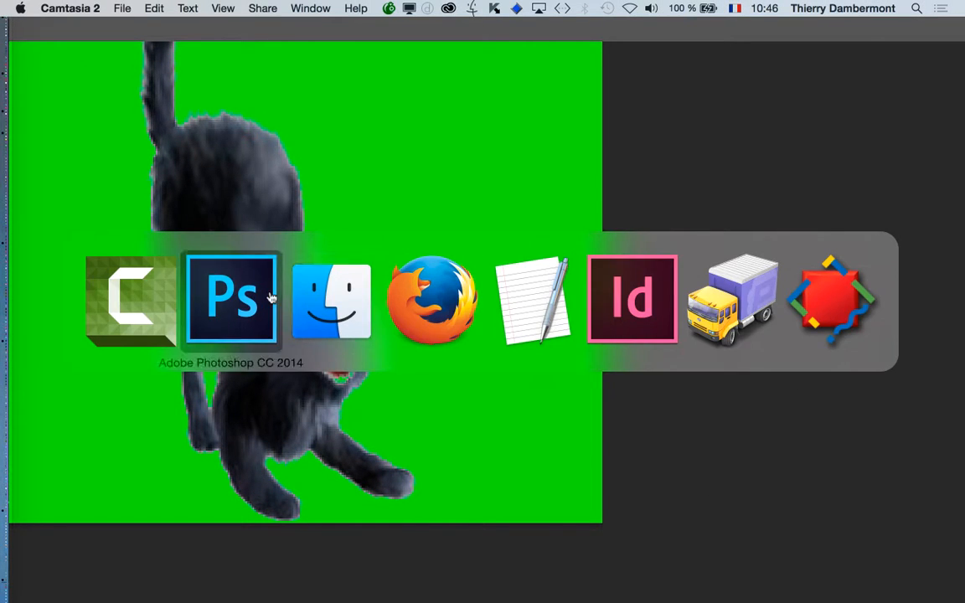
key("super")
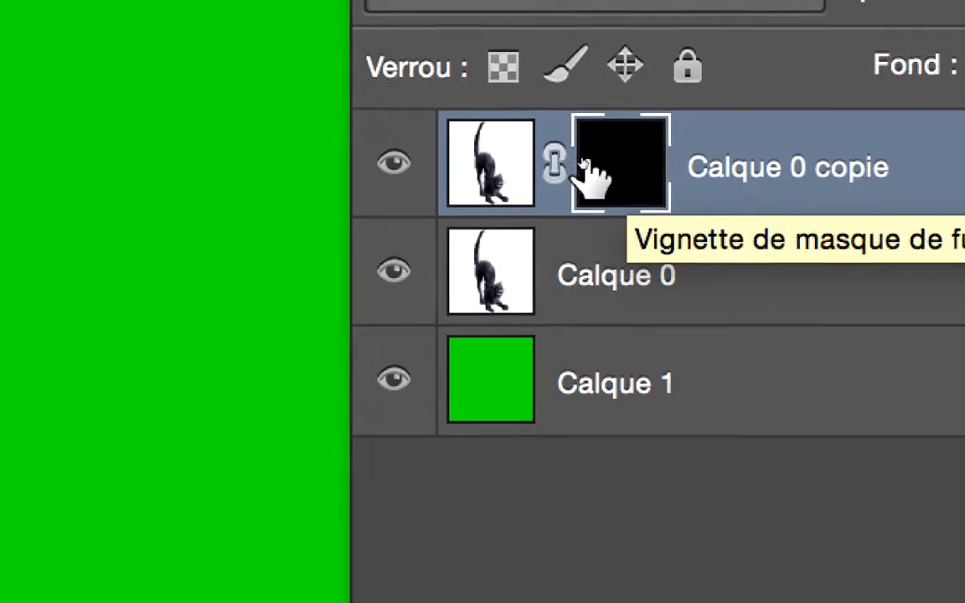
Paint white on the mask of Calque 0 copie over the cat's mouth and teeth with a size 13 Brush at 100% opacity.
left_click(503, 163)
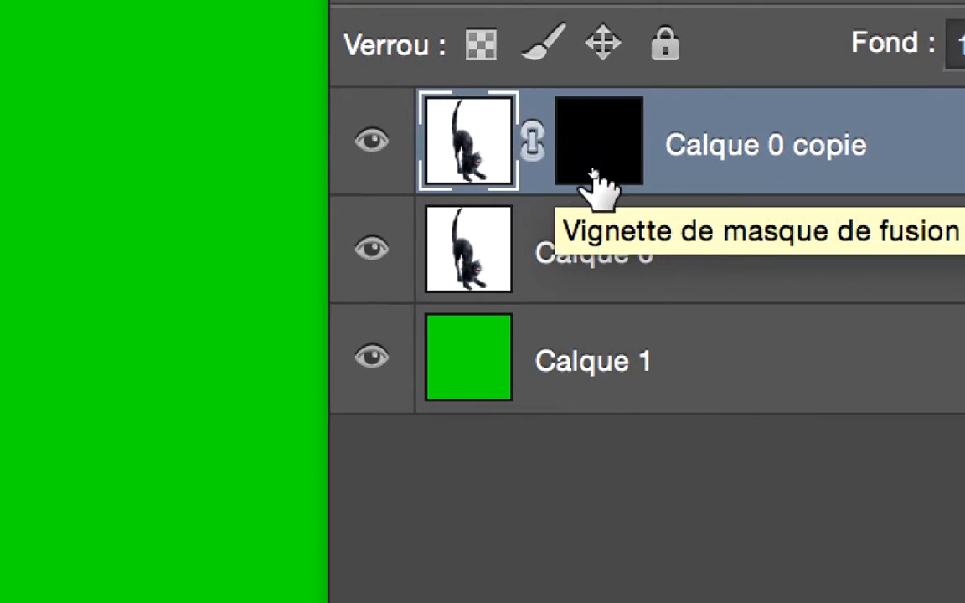
left_click(670, 179)
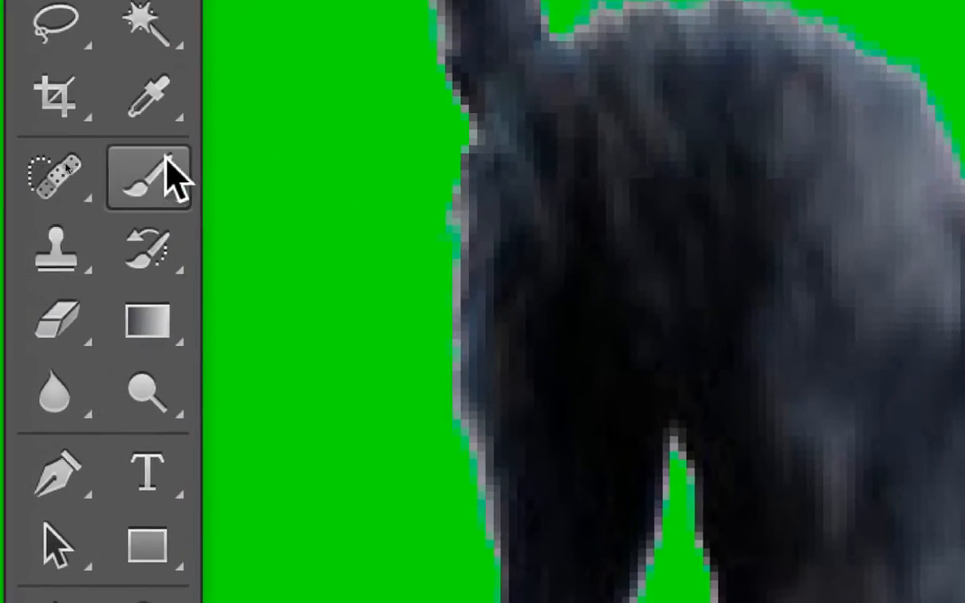
left_click(163, 161)
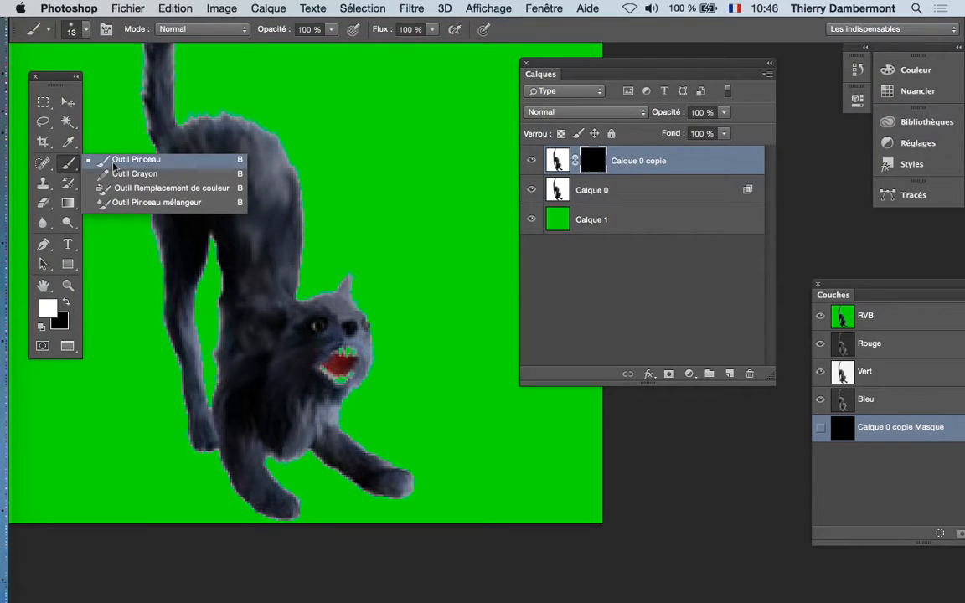
left_click(268, 138)
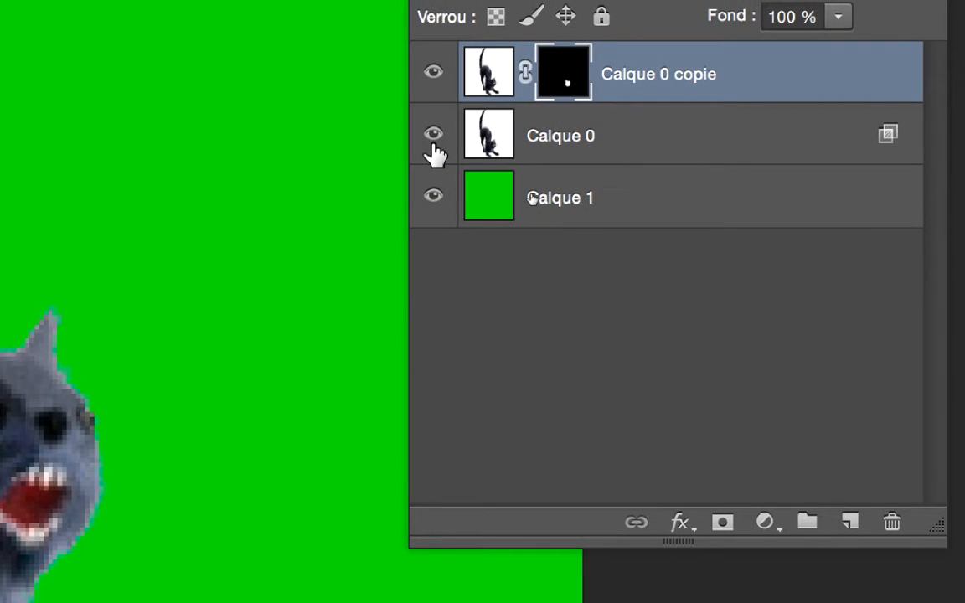
Hide Calque 0 to check the painted mouth area on its own, show it again and make Calque 0 active.
left_click(433, 136)
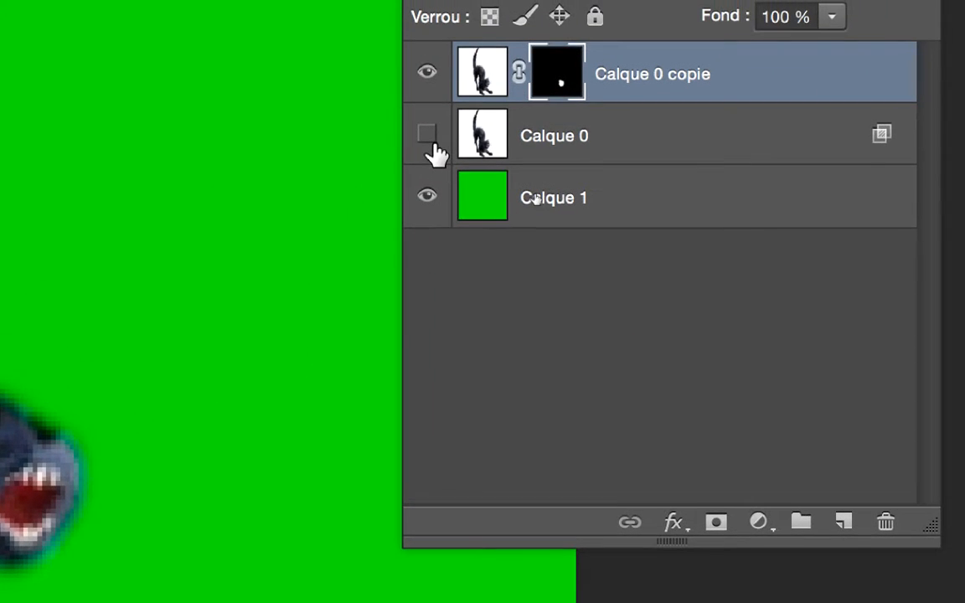
left_click(429, 138)
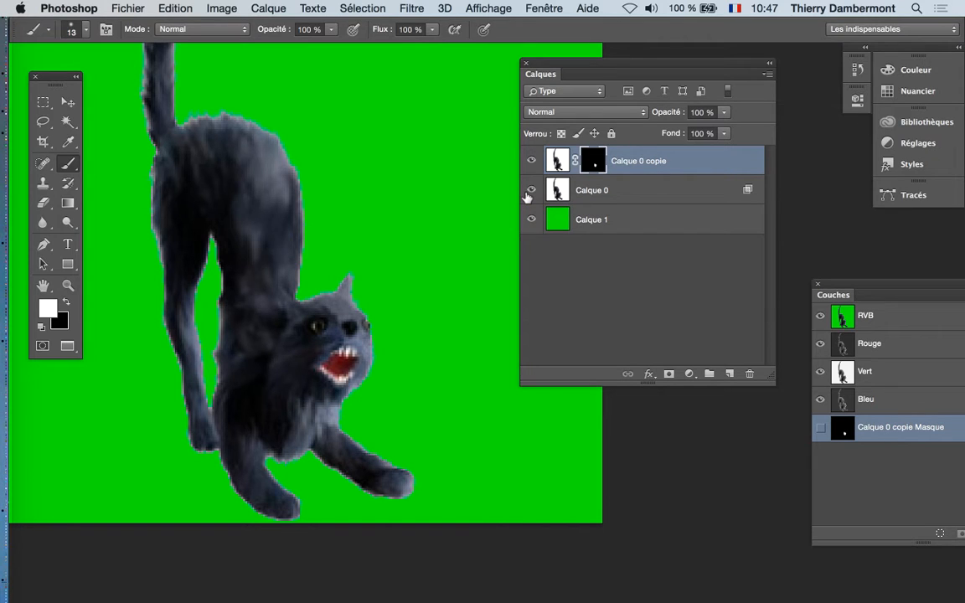
left_click(749, 200)
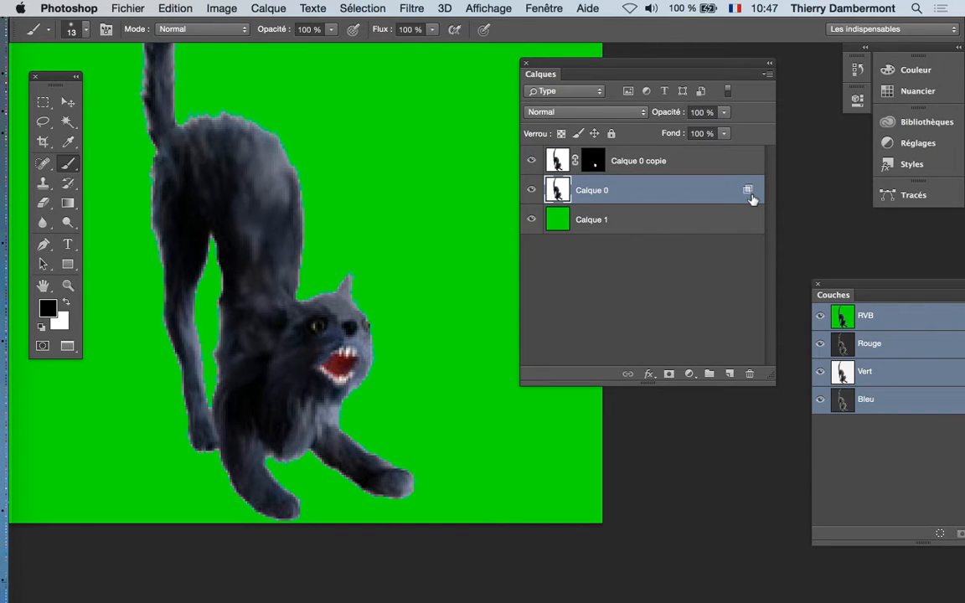